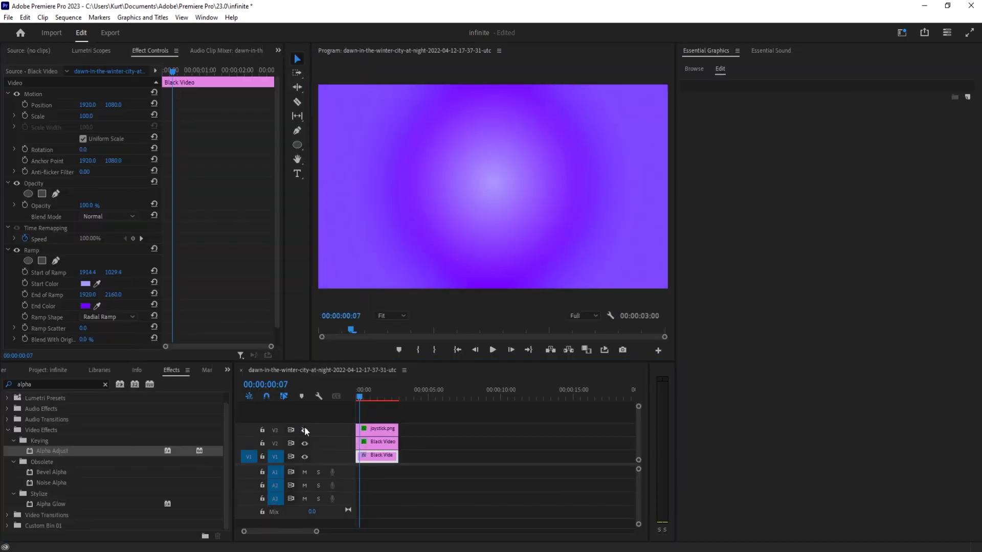
Play back and preview the old purple-gradient joystick sequence, full-screen and normal.
{"action": "left_click", "coordinate": [305, 430]}
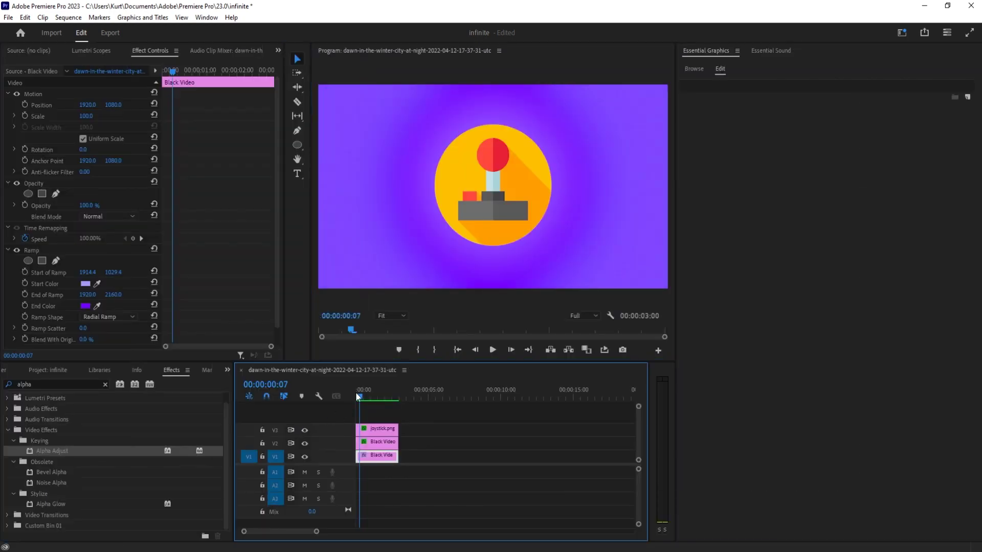
{"action": "mouse_move", "coordinate": [357, 391]}
{"action": "left_mouse_down"}
{"action": "mouse_move", "coordinate": [370, 390]}
{"action": "mouse_move", "coordinate": [360, 389]}
{"action": "left_mouse_up"}
{"action": "key", "text": "space"}
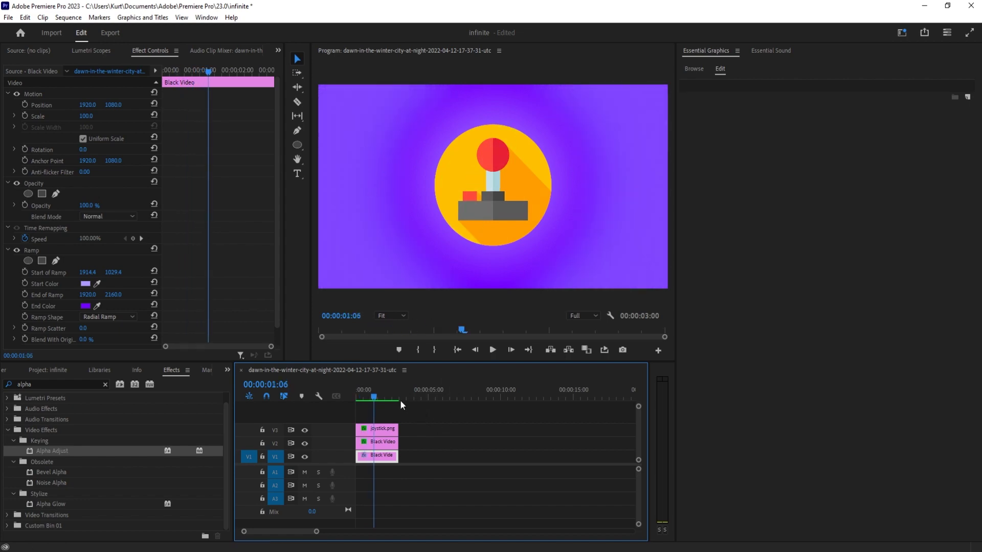
{"action": "left_click", "coordinate": [362, 392]}
{"action": "key", "text": "grave"}
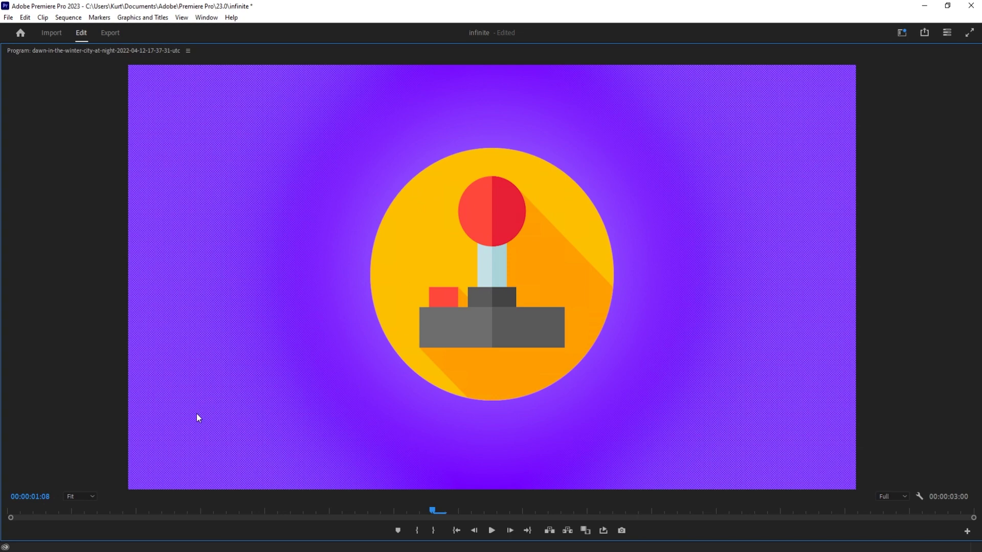
{"action": "key", "text": "grave"}
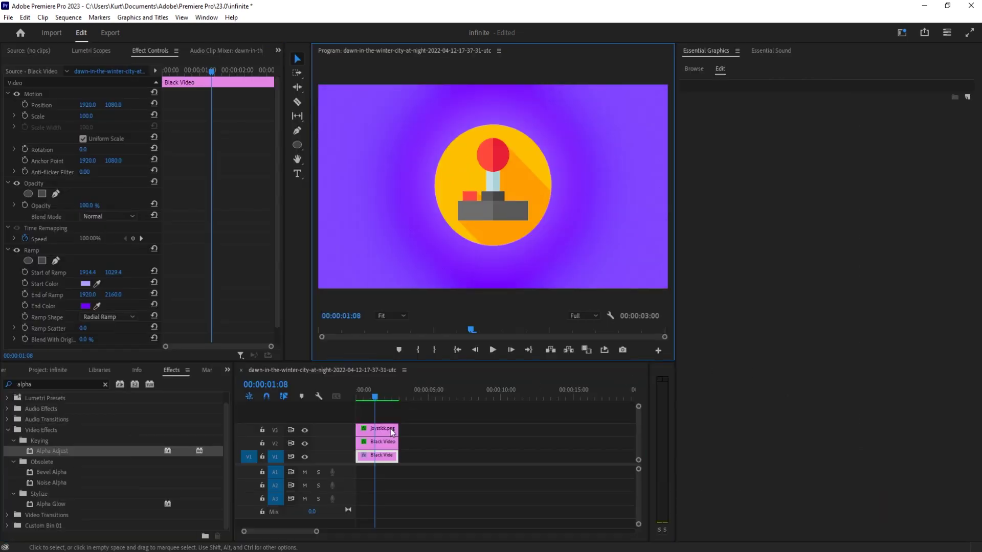
Delete joystick.png and both Black Video clips from the timeline.
{"action": "left_click", "coordinate": [391, 432]}
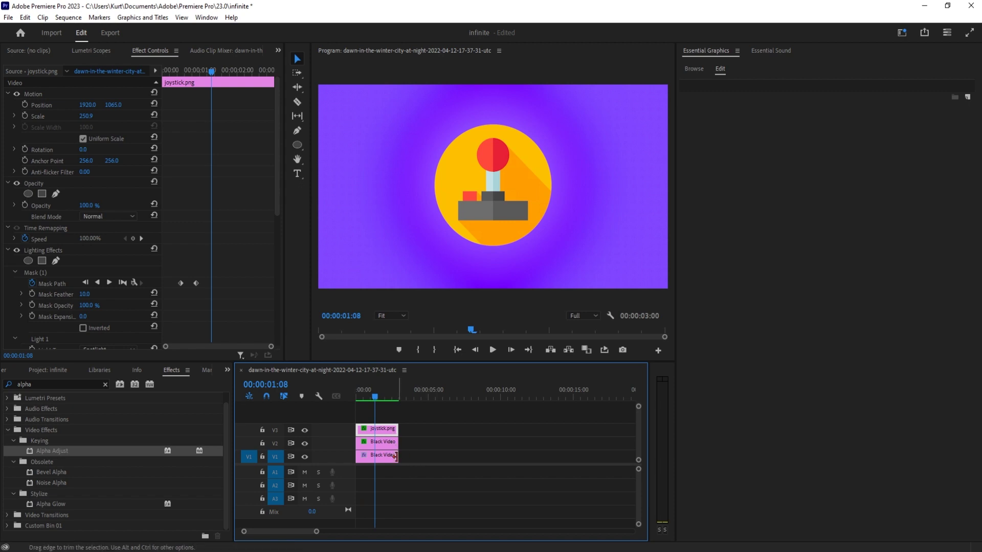
{"action": "left_click_drag", "start_coordinate": [418, 455], "coordinate": [357, 431]}
{"action": "key", "text": "Delete"}
Create a 3840×2160 Black Video in the project and drop it at the start of V1.
{"action": "left_click", "coordinate": [227, 369]}
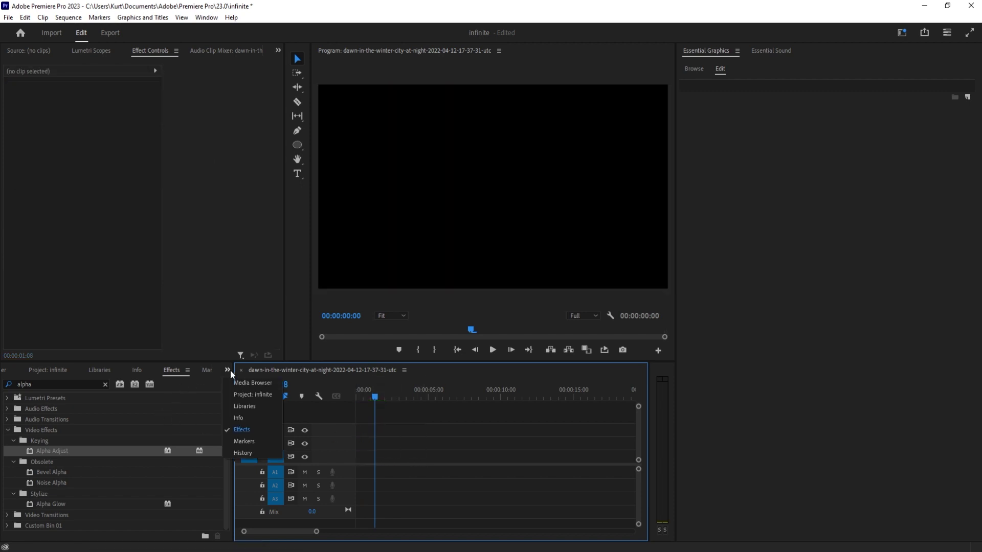
{"action": "left_click", "coordinate": [251, 381]}
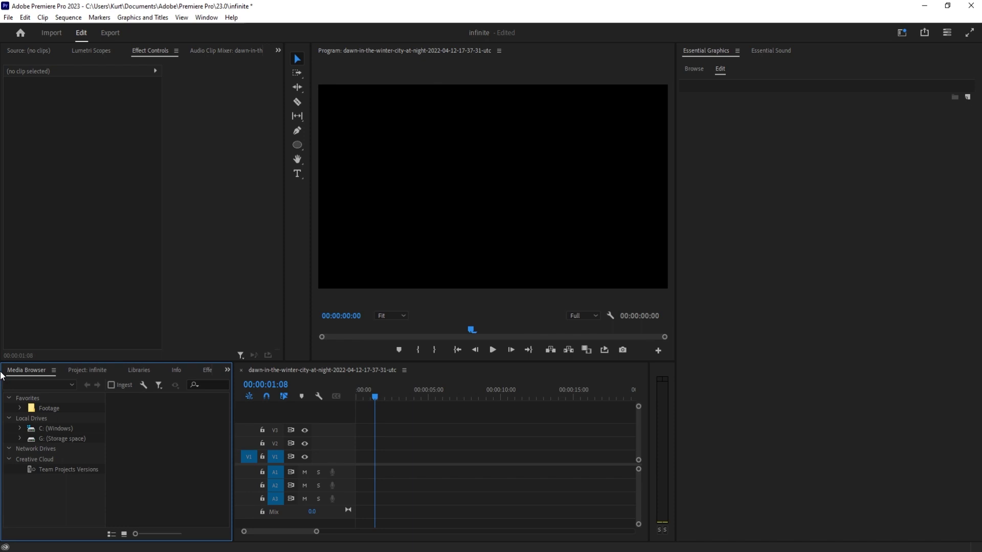
{"action": "scroll", "coordinate": [13, 372], "scroll_direction": "down", "scroll_amount": 2}
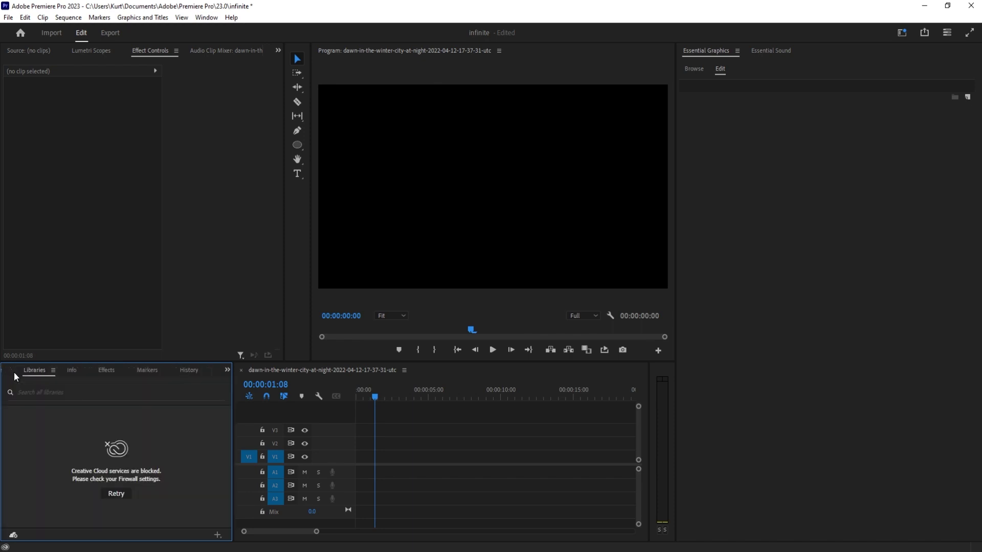
{"action": "scroll", "coordinate": [14, 373], "scroll_direction": "up", "scroll_amount": 2}
{"action": "scroll", "coordinate": [18, 376], "scroll_direction": "down", "scroll_amount": 2}
{"action": "scroll", "coordinate": [17, 375], "scroll_direction": "up", "scroll_amount": 1}
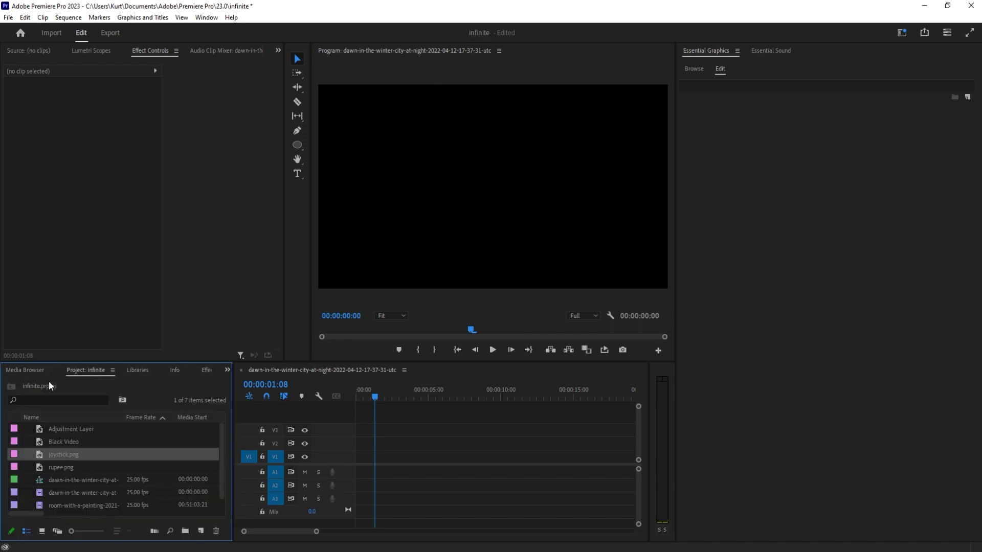
{"action": "left_click", "coordinate": [200, 530]}
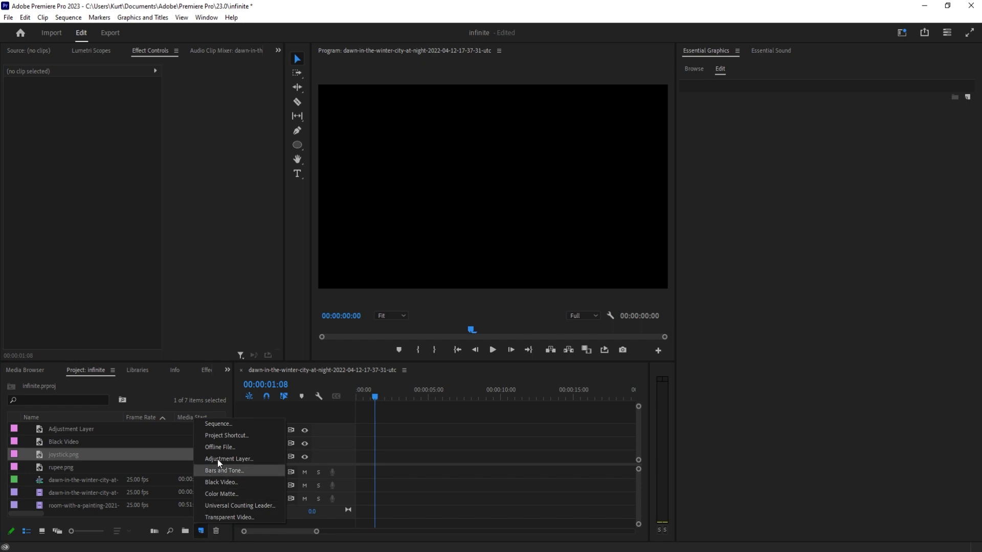
{"action": "left_click", "coordinate": [224, 481]}
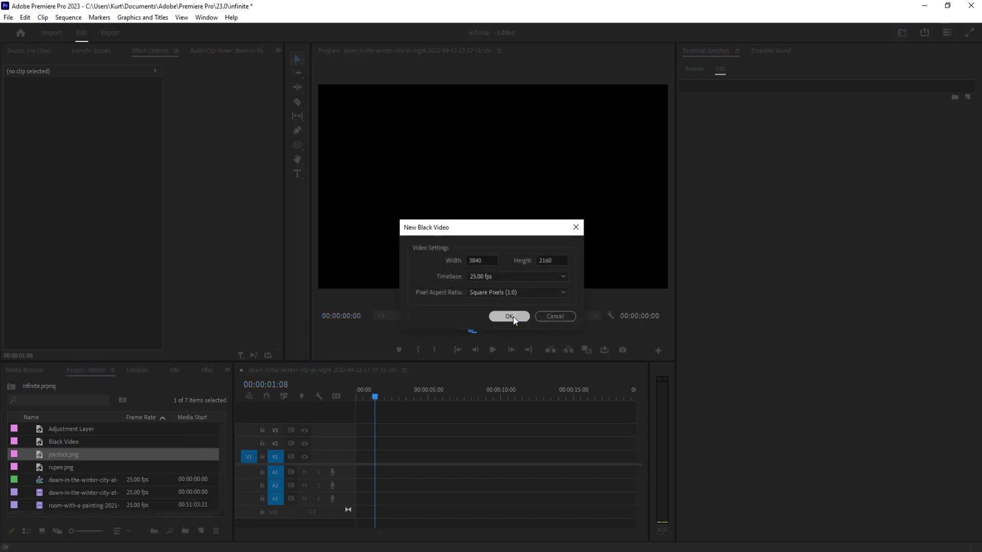
{"action": "left_click", "coordinate": [512, 316]}
{"action": "left_click_drag", "start_coordinate": [72, 454], "coordinate": [378, 460]}
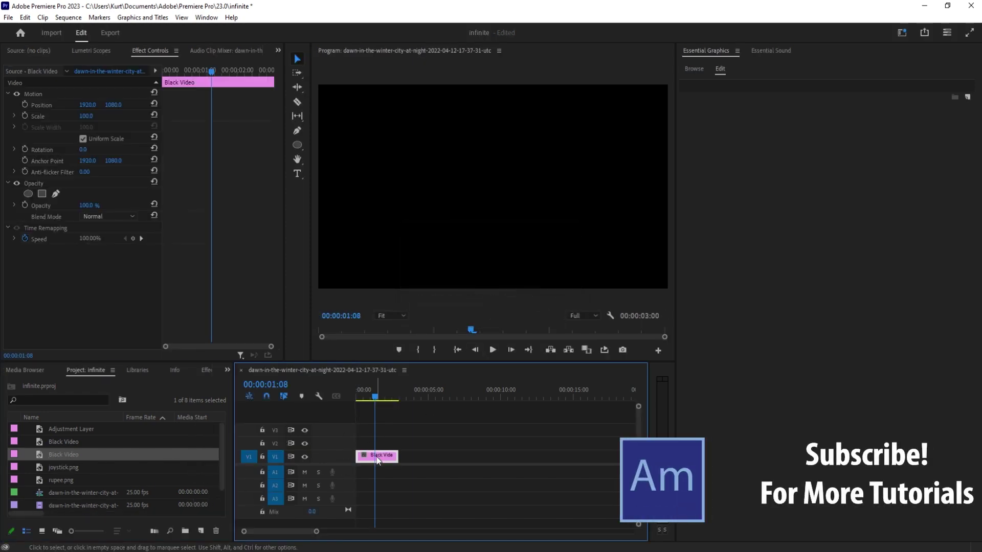
Find the Ramp effect by searching 'ramp' and apply it to the Black Video clip.
{"action": "left_click", "coordinate": [207, 369]}
{"action": "left_click", "coordinate": [43, 383]}
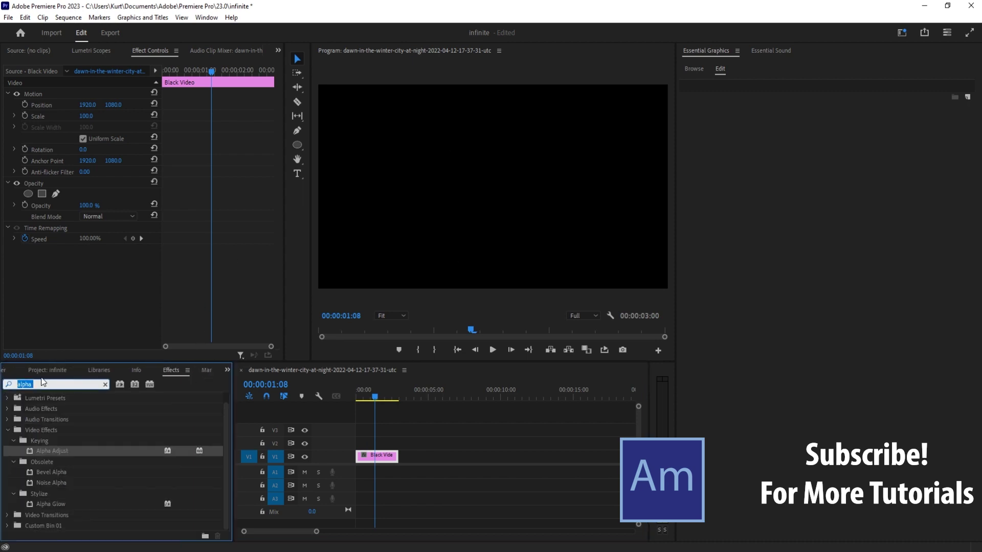
{"action": "type", "text": "ramp"}
{"action": "left_click_drag", "start_coordinate": [44, 461], "coordinate": [376, 455]}
{"action": "scroll", "coordinate": [148, 261], "scroll_direction": "down", "scroll_amount": 1}
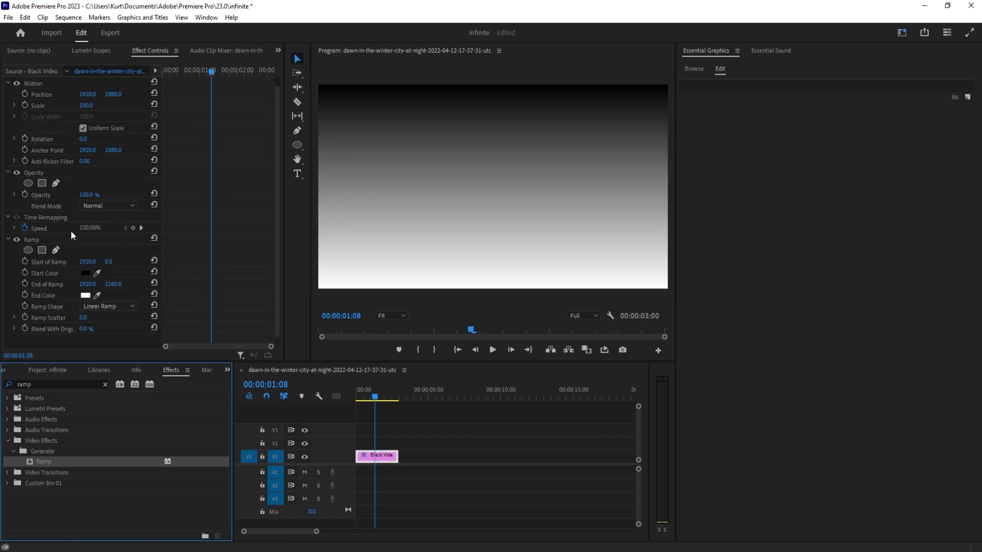
Set Ramp Shape to Radial Ramp and move its start point to the frame centre.
{"action": "left_click", "coordinate": [901, 32]}
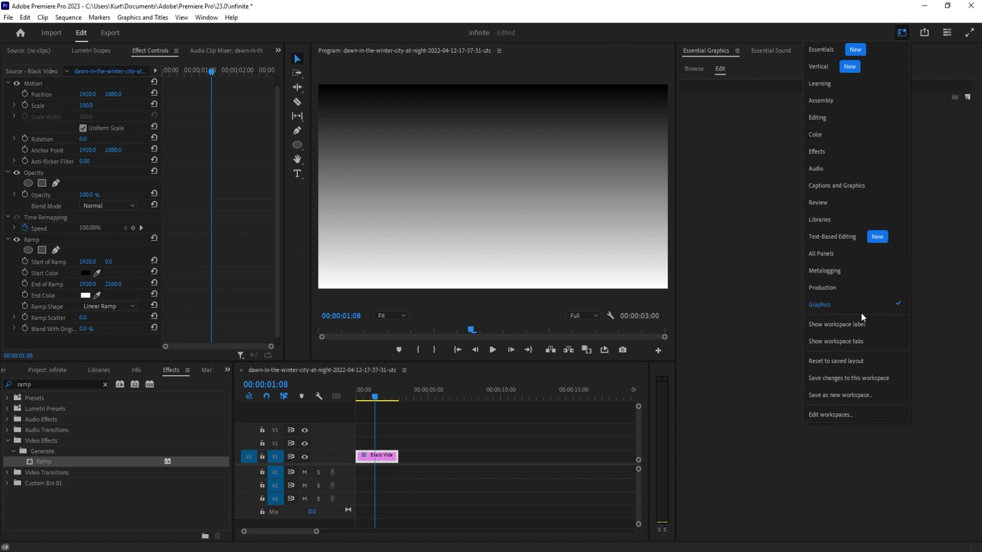
{"action": "left_click", "coordinate": [659, 185]}
{"action": "scroll", "coordinate": [122, 246], "scroll_direction": "down", "scroll_amount": 1}
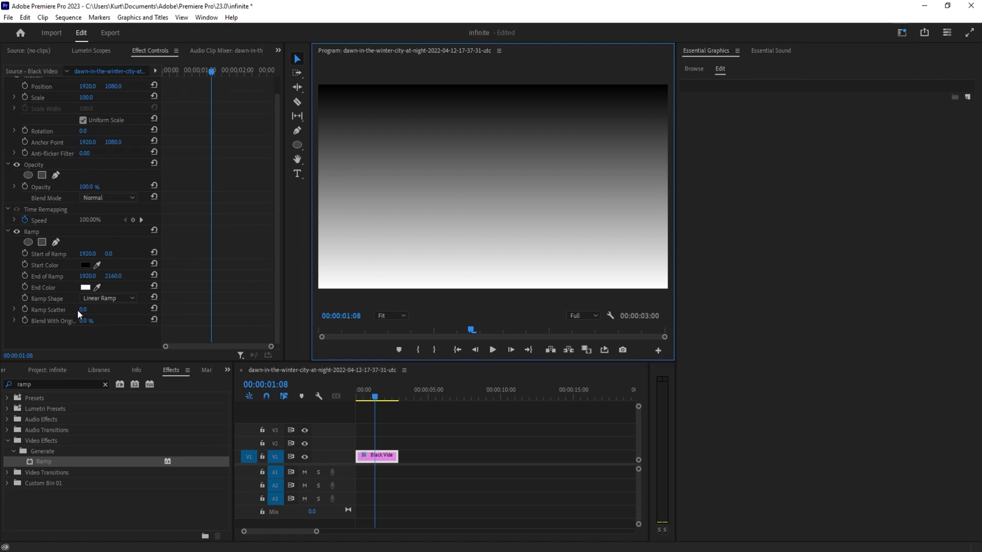
{"action": "left_click", "coordinate": [100, 300]}
{"action": "left_click", "coordinate": [105, 313]}
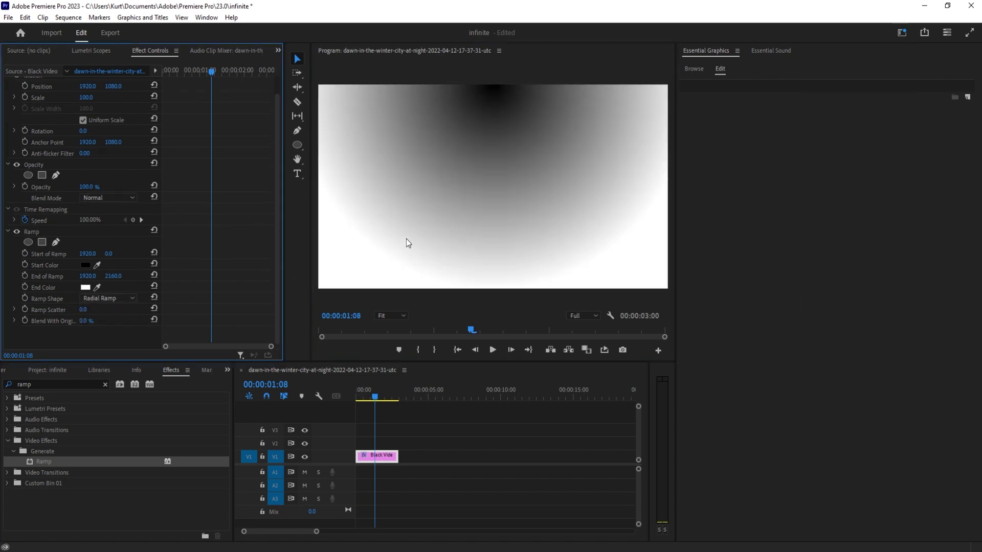
{"action": "left_click", "coordinate": [57, 279]}
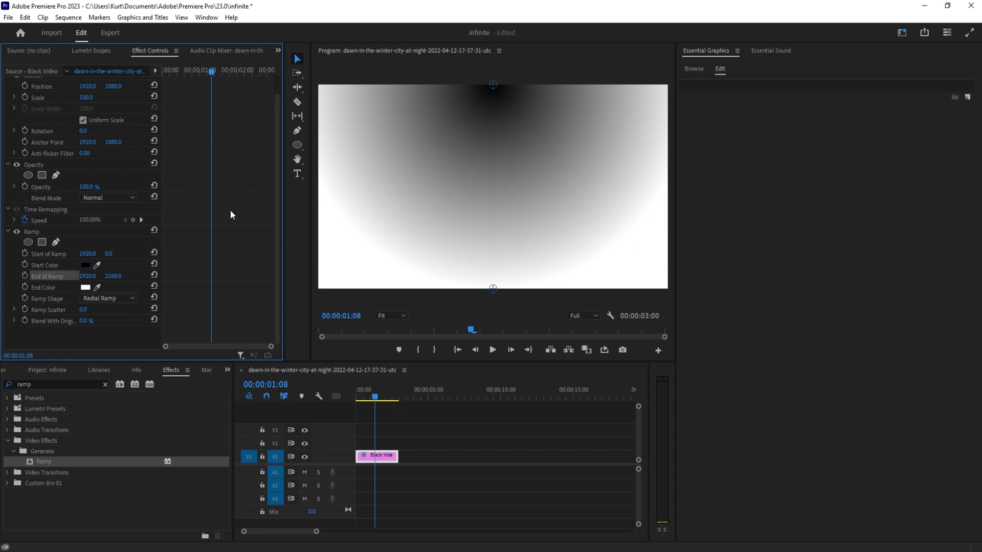
{"action": "left_click_drag", "start_coordinate": [495, 85], "coordinate": [492, 186]}
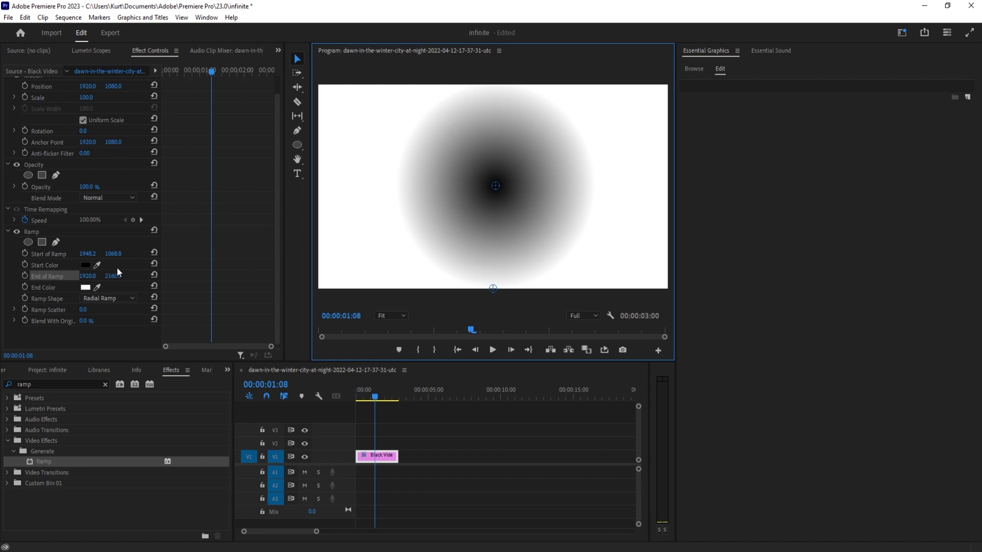
Set the Ramp Start Color to a fully saturated bright green.
{"action": "left_click", "coordinate": [84, 265]}
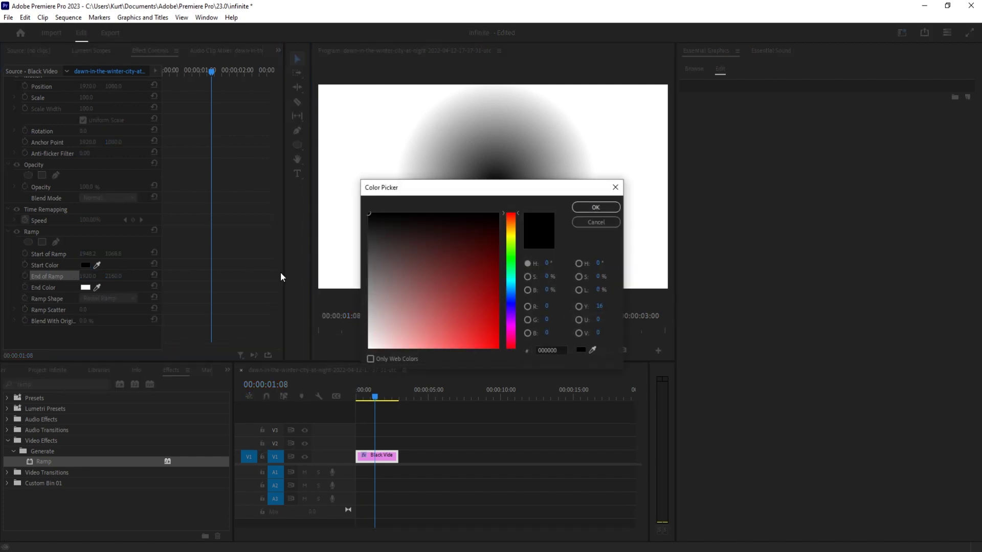
{"action": "left_click", "coordinate": [514, 263]}
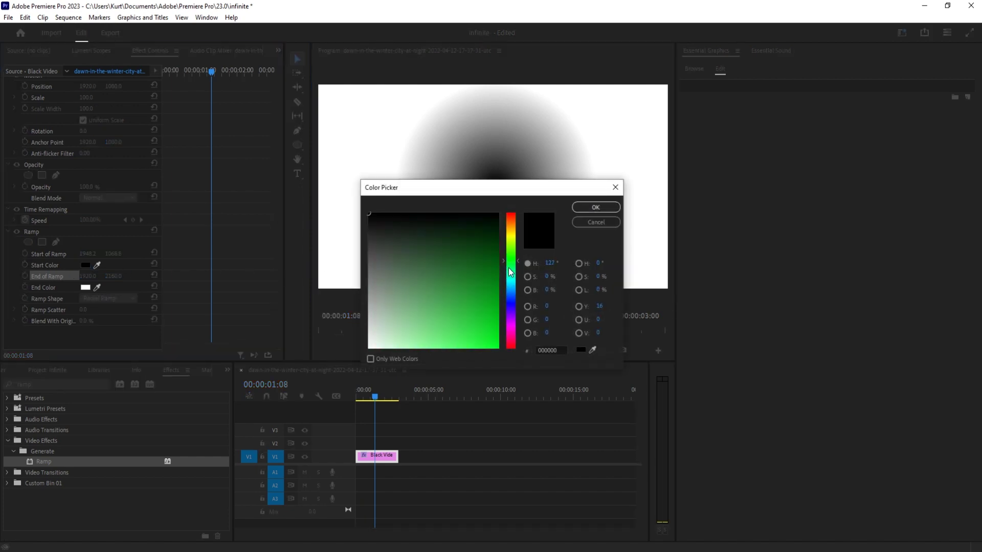
{"action": "mouse_move", "coordinate": [510, 271]}
{"action": "left_mouse_down"}
{"action": "mouse_move", "coordinate": [510, 318]}
{"action": "mouse_move", "coordinate": [508, 262]}
{"action": "left_mouse_up"}
{"action": "left_click", "coordinate": [498, 347]}
{"action": "left_click", "coordinate": [581, 210]}
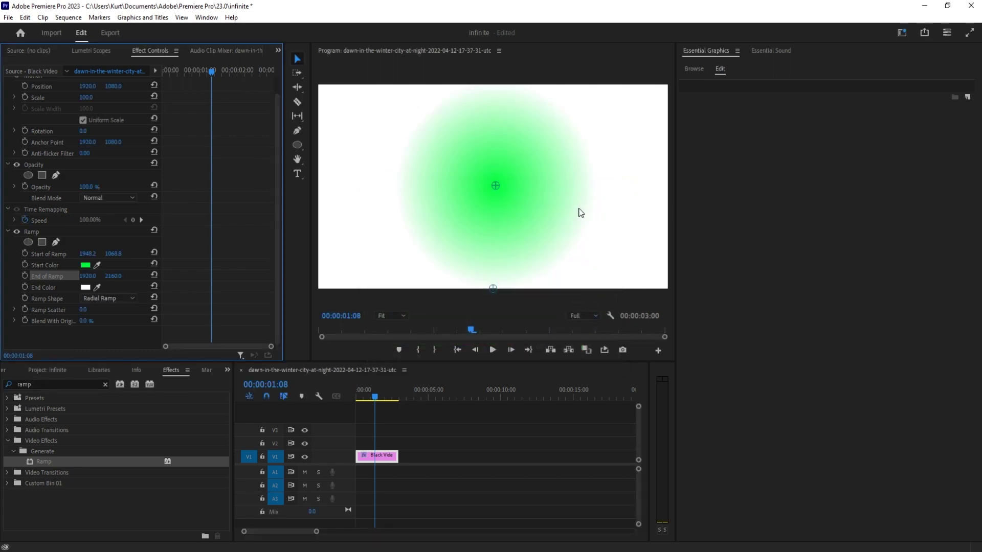
Use the End Color eyedropper to copy the green Start Color swatch.
{"action": "left_click", "coordinate": [86, 287]}
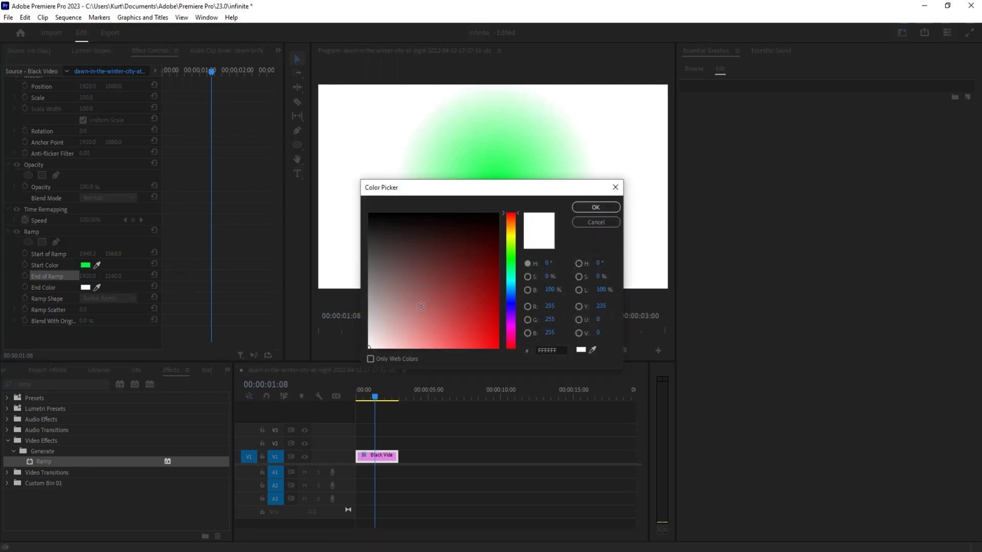
{"action": "left_click", "coordinate": [593, 222]}
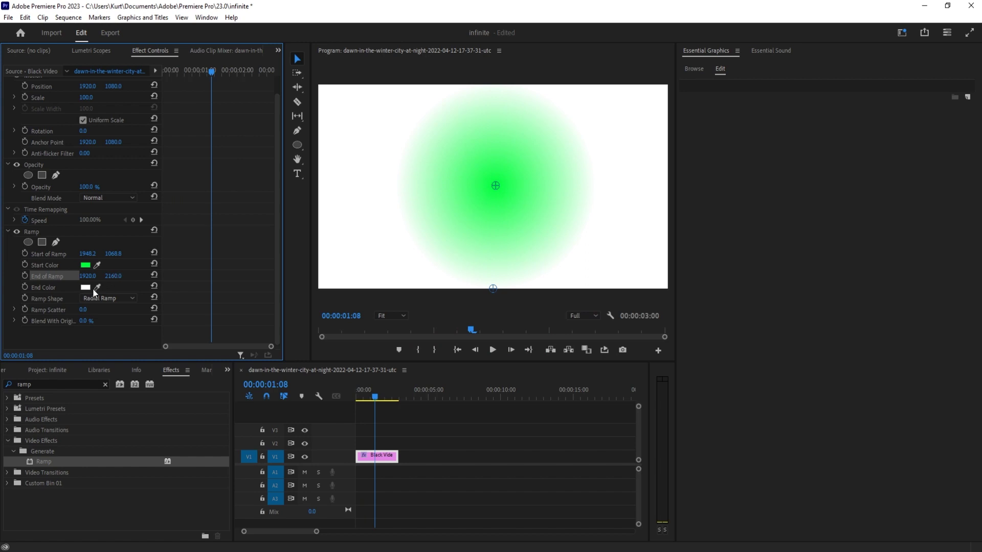
{"action": "left_click", "coordinate": [97, 288]}
{"action": "left_click", "coordinate": [87, 265]}
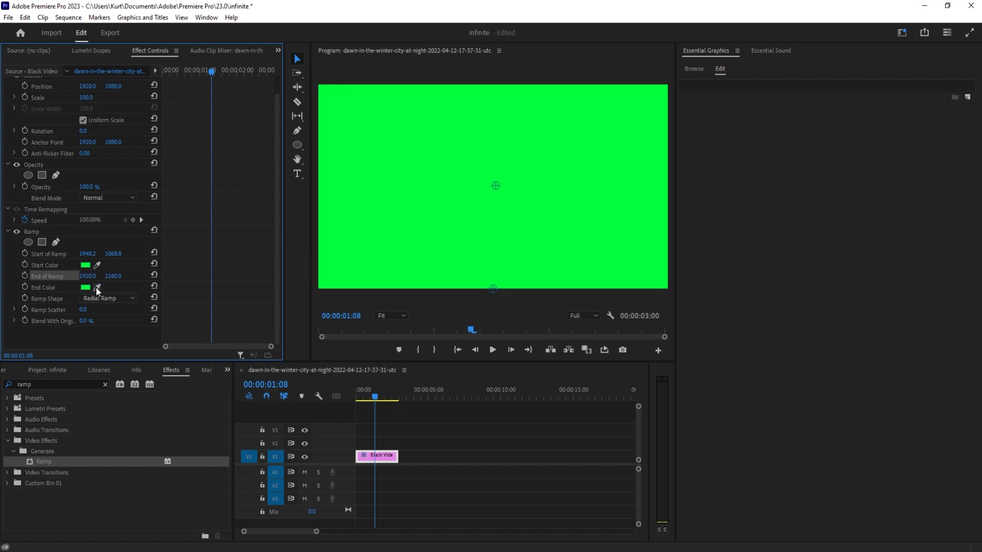
Give the ramp a darker green End Color and a pale green Start Color.
{"action": "left_click", "coordinate": [86, 287]}
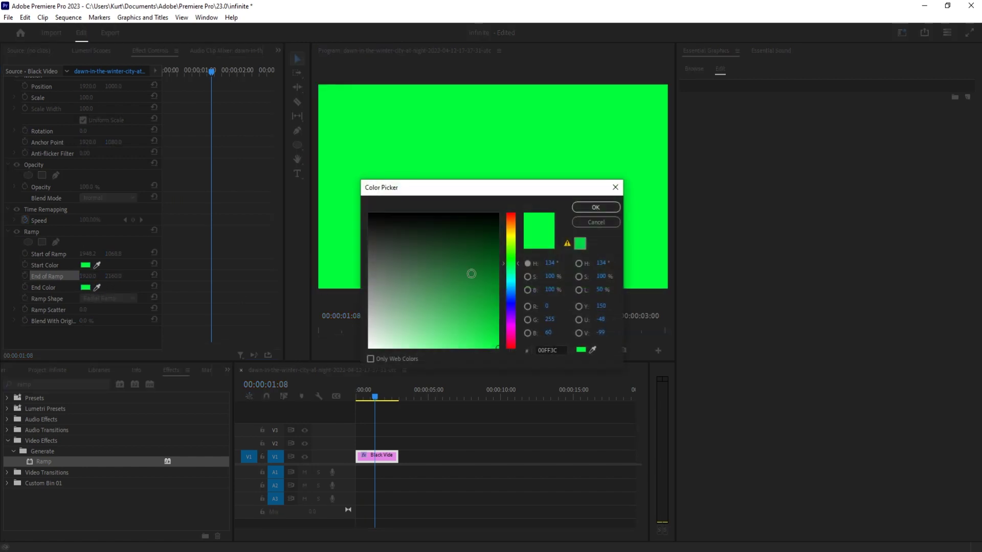
{"action": "left_click", "coordinate": [498, 325]}
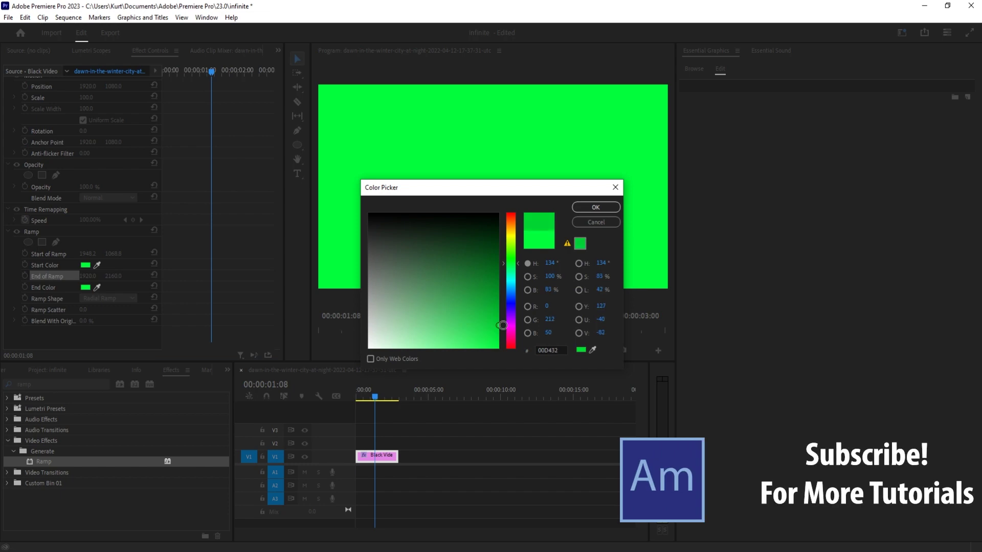
{"action": "left_click", "coordinate": [596, 208]}
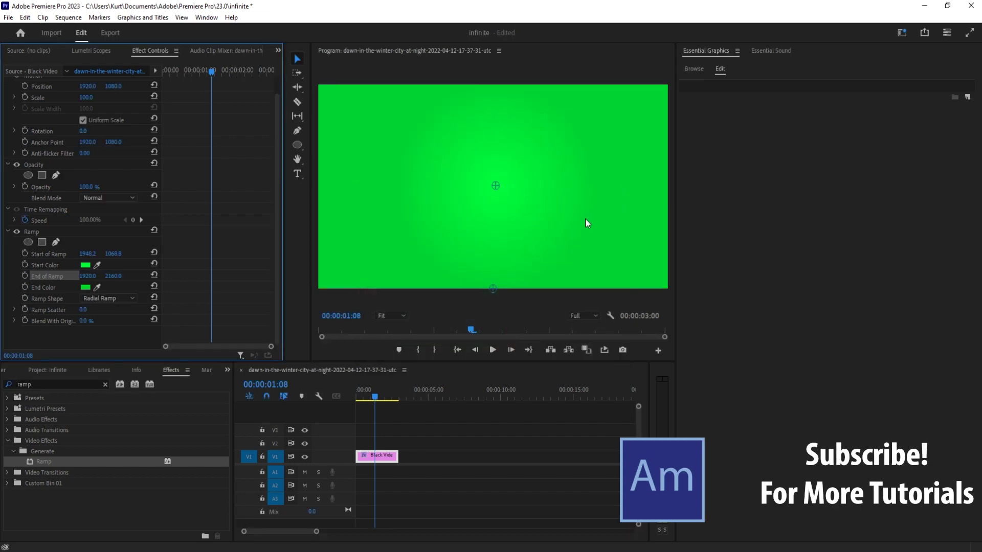
{"action": "left_click", "coordinate": [85, 264]}
{"action": "left_click", "coordinate": [450, 351]}
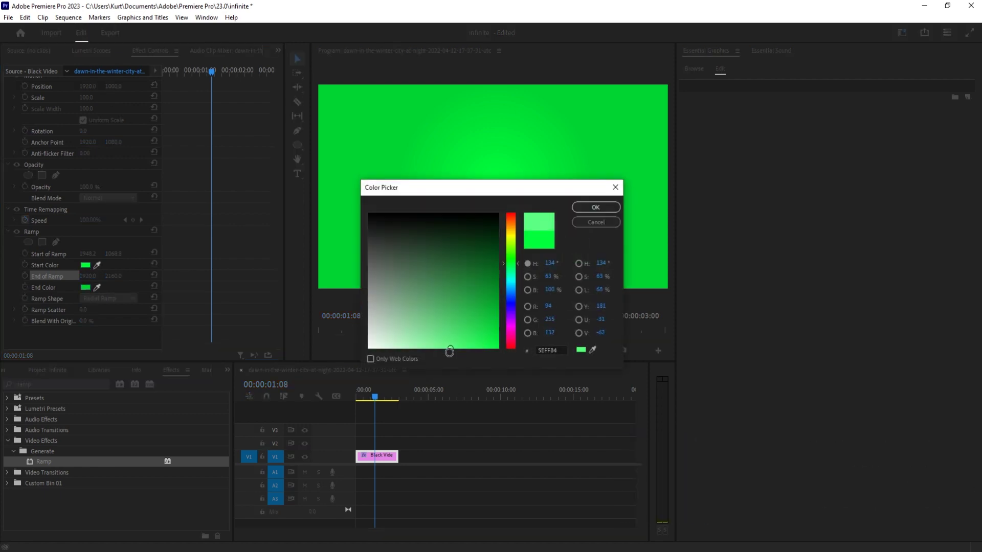
{"action": "left_click", "coordinate": [593, 207]}
Brighten the Ramp End Color to a vivid 00F73A green.
{"action": "left_click", "coordinate": [85, 287]}
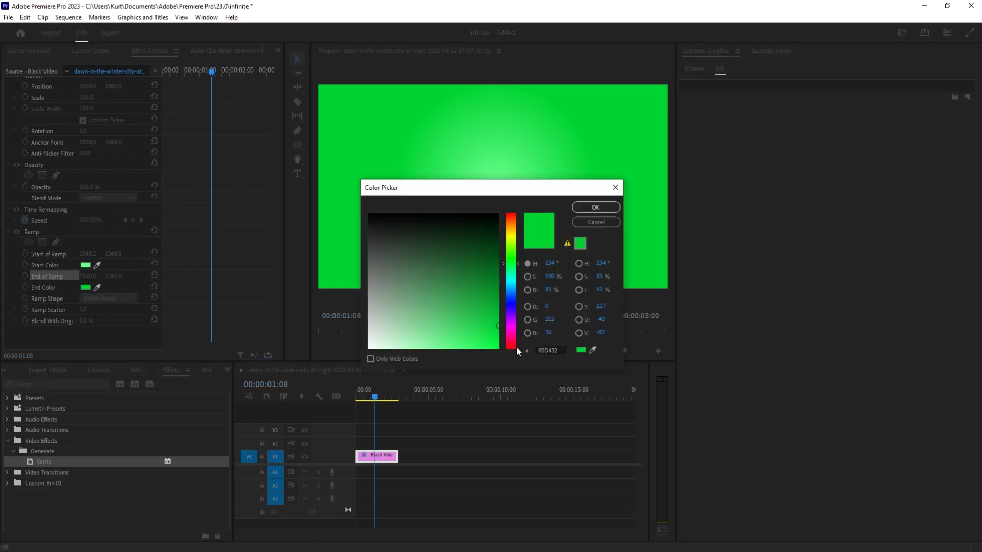
{"action": "left_click", "coordinate": [498, 347]}
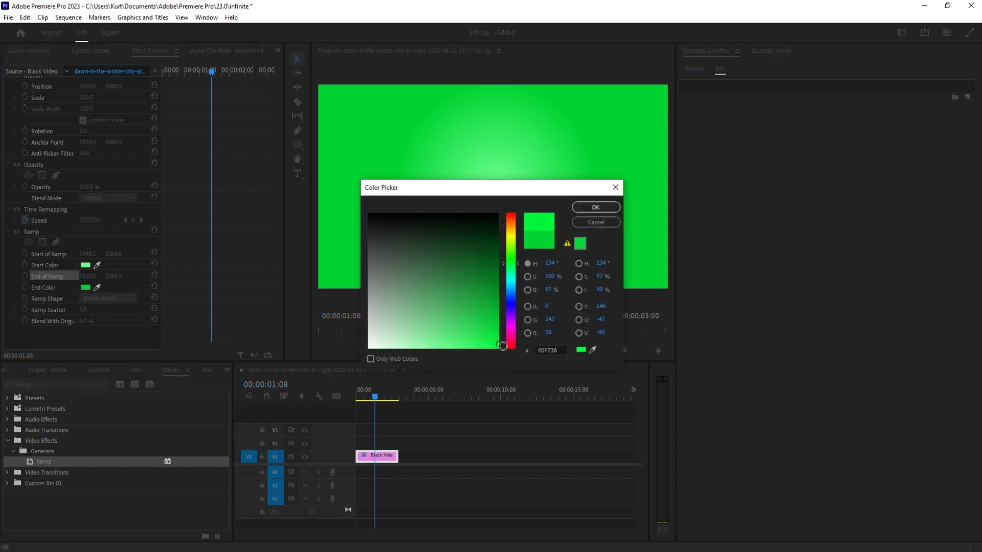
{"action": "left_click", "coordinate": [588, 207]}
{"action": "left_click", "coordinate": [553, 215]}
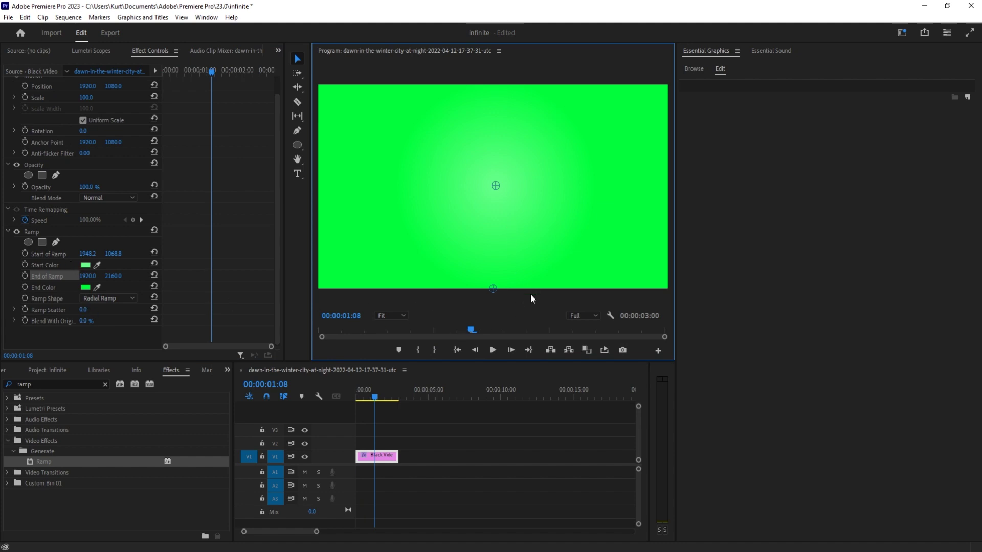
Preview the green radial glow full-screen, then deselect the clip.
{"action": "key", "text": "grave"}
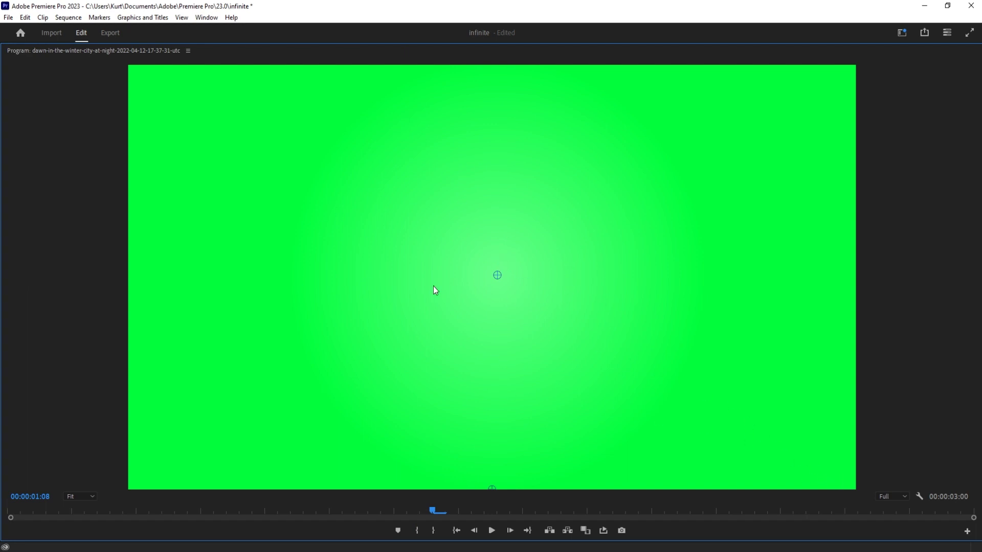
{"action": "key", "text": "grave"}
{"action": "left_click", "coordinate": [409, 424]}
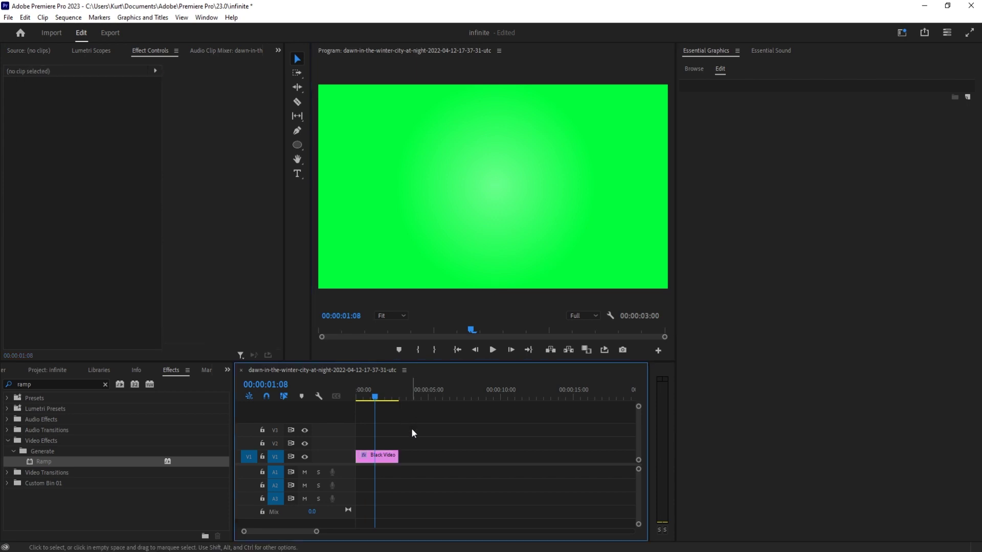
{"action": "left_click", "coordinate": [16, 373]}
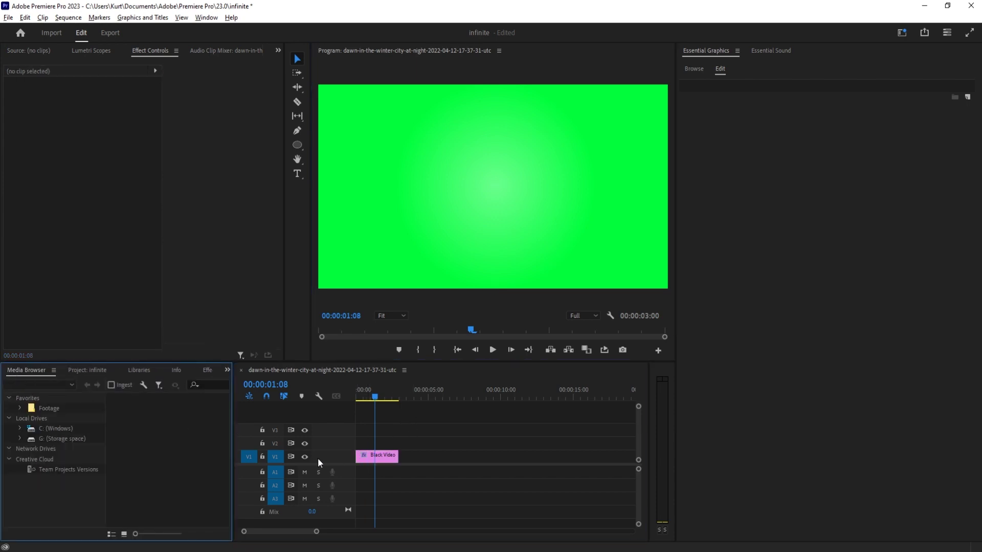
Duplicate the Black Video onto V2 and delete the copy's Ramp effect.
{"action": "left_click_drag", "start_coordinate": [373, 456], "coordinate": [373, 447]}
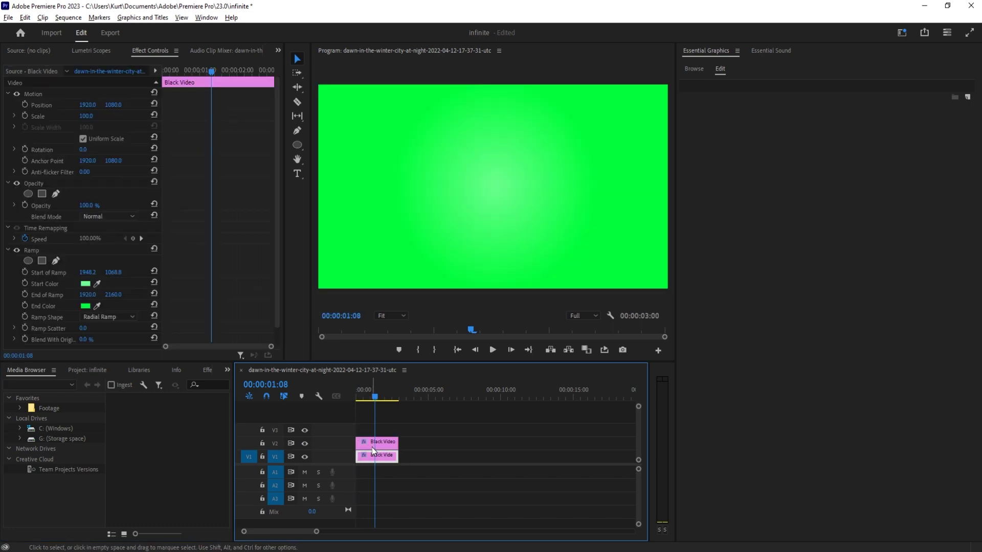
{"action": "left_click", "coordinate": [36, 250]}
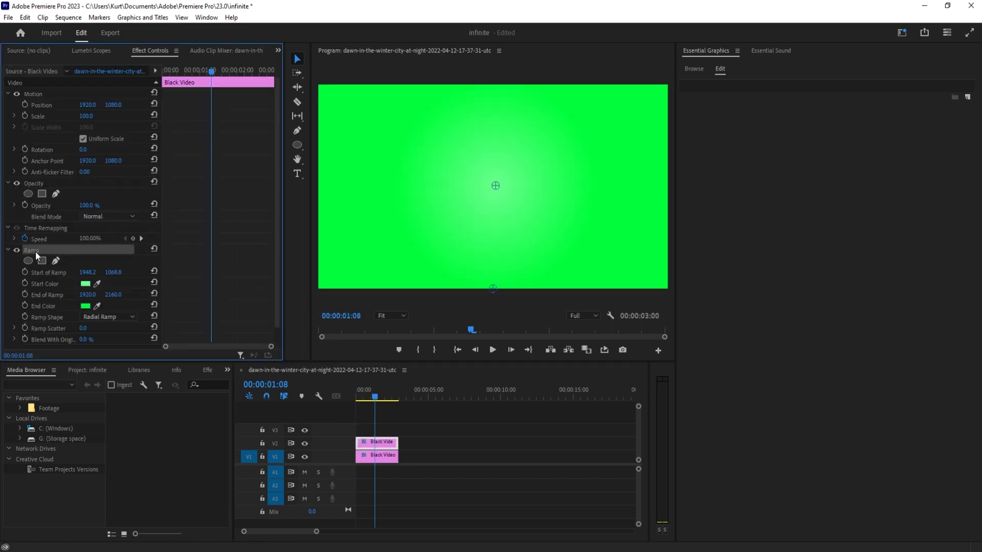
{"action": "key", "text": "Delete"}
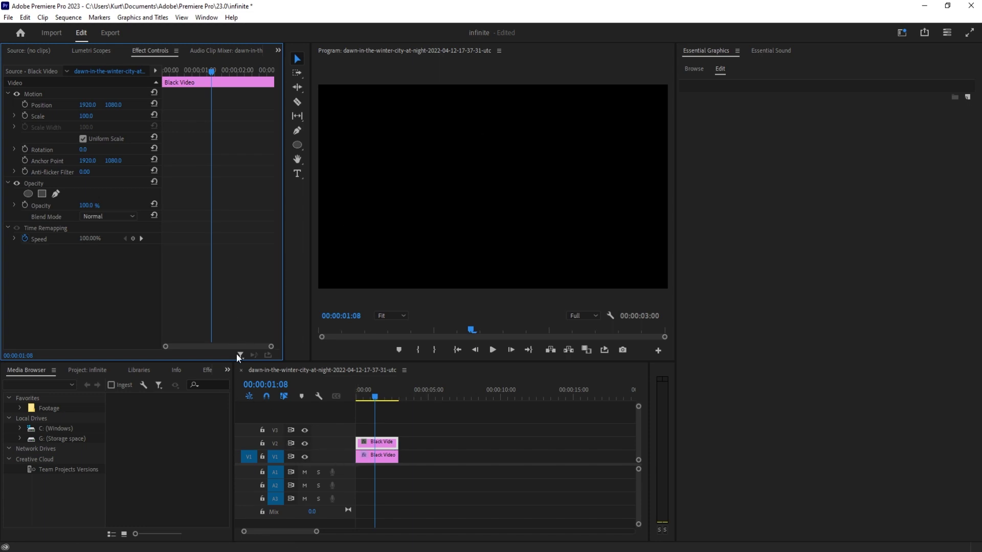
Search effects for 'check' and apply Checkerboard to the V2 Black Video clip.
{"action": "left_click", "coordinate": [207, 370]}
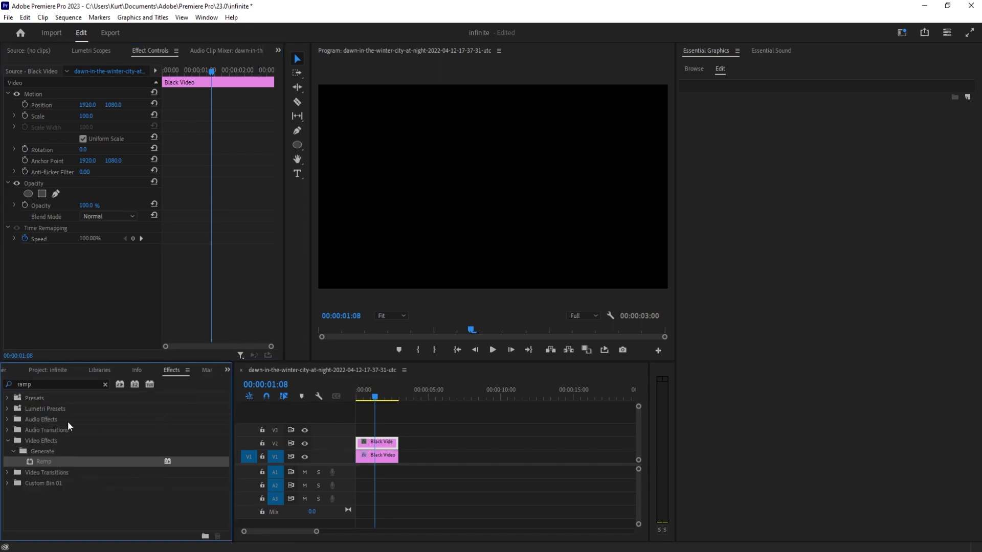
{"action": "left_click", "coordinate": [51, 384]}
{"action": "type", "text": "chec"}
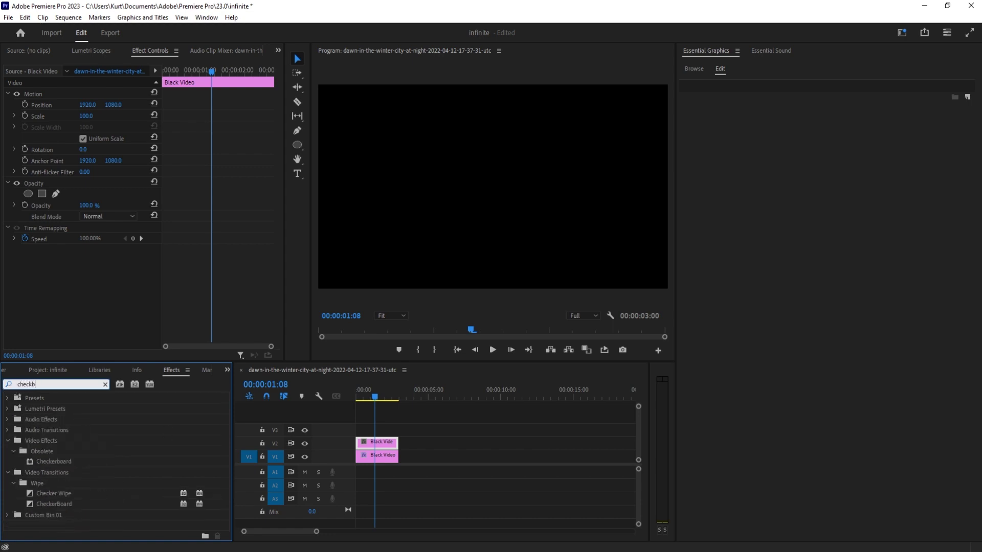
{"action": "type", "text": "kb"}
{"action": "key", "text": "BackSpace"}
{"action": "left_click", "coordinate": [52, 453]}
{"action": "left_click", "coordinate": [48, 459]}
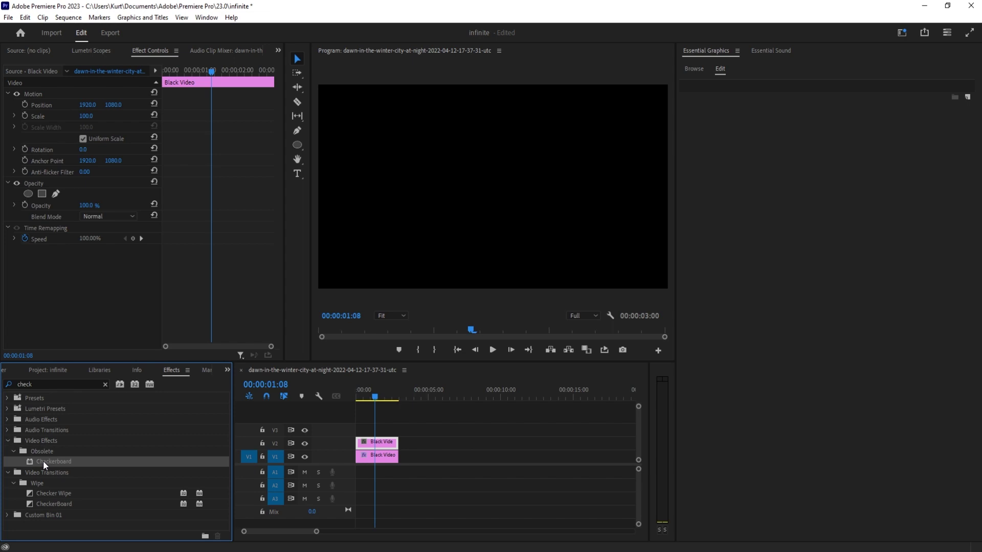
{"action": "left_click_drag", "start_coordinate": [43, 461], "coordinate": [378, 443]}
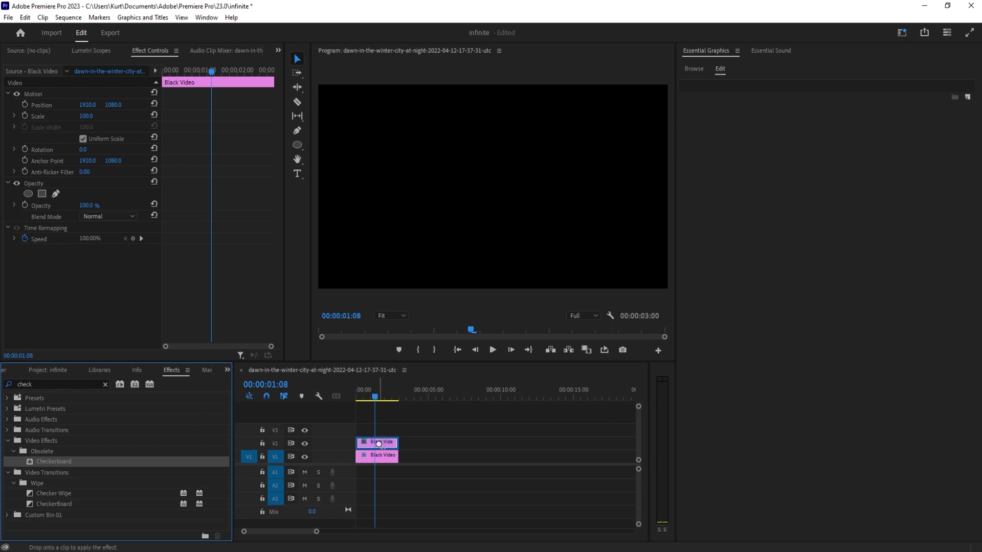
Reduce the Checkerboard Width to 5 and inspect the fine grid full-screen.
{"action": "scroll", "coordinate": [219, 253], "scroll_direction": "down", "scroll_amount": 2}
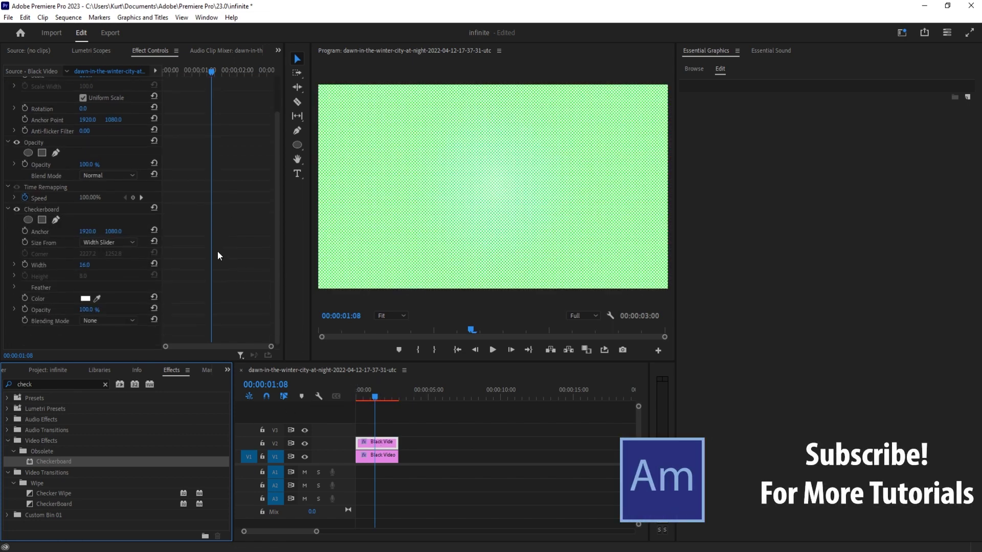
{"action": "left_click_drag", "start_coordinate": [79, 265], "coordinate": [73, 265]}
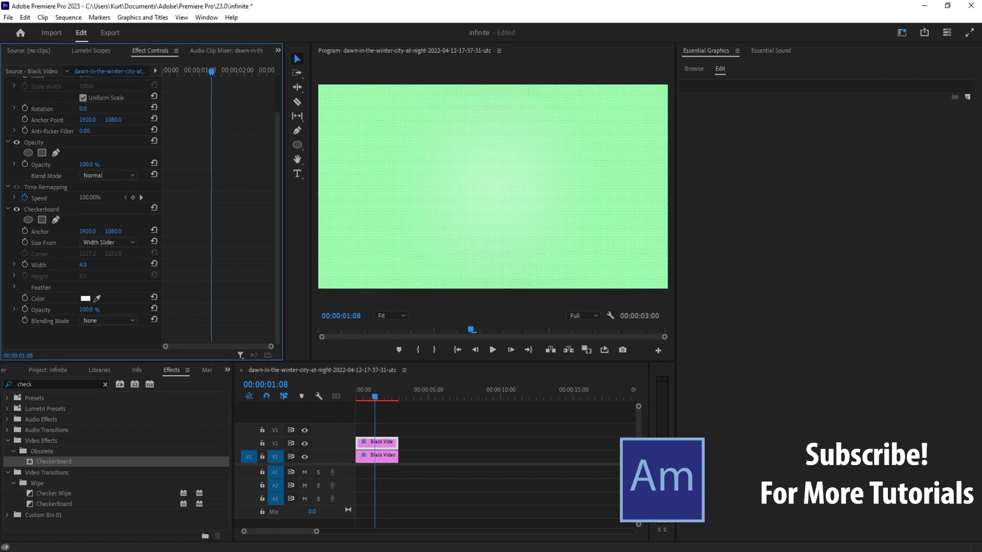
{"action": "left_click", "coordinate": [543, 175]}
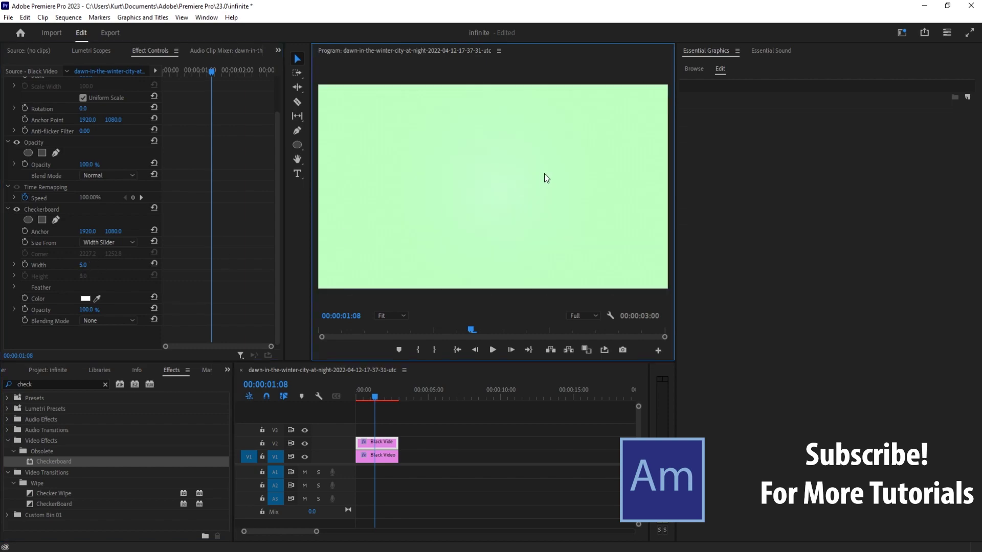
{"action": "key", "text": "grave"}
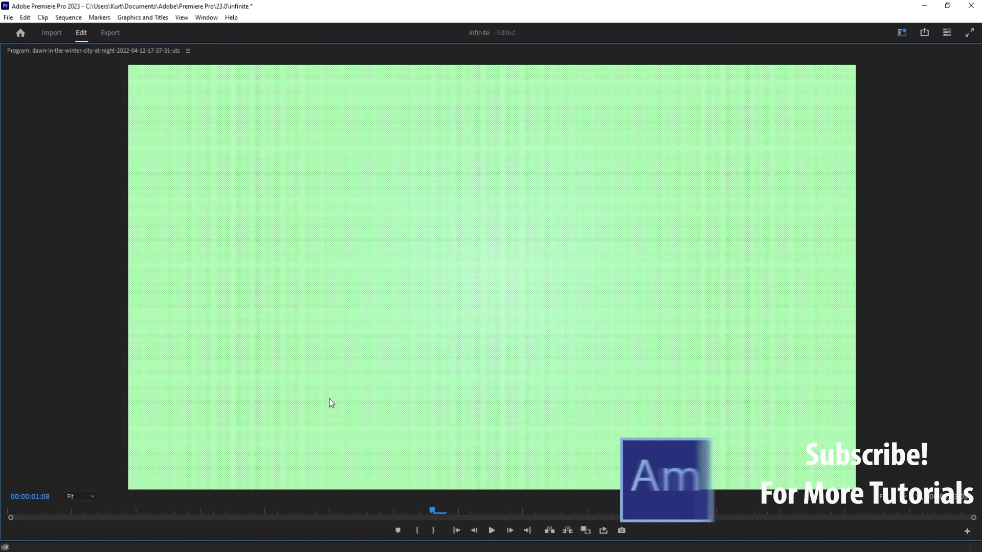
{"action": "key", "text": "grave"}
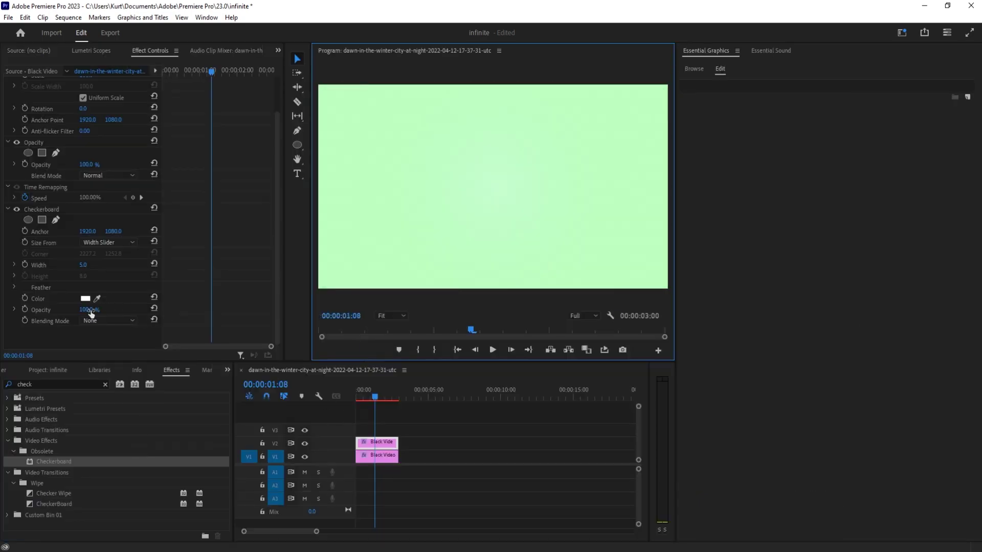
Set the Checkerboard Opacity to 20% and check the faint grid full-screen.
{"action": "left_click_drag", "start_coordinate": [86, 309], "coordinate": [38, 309]}
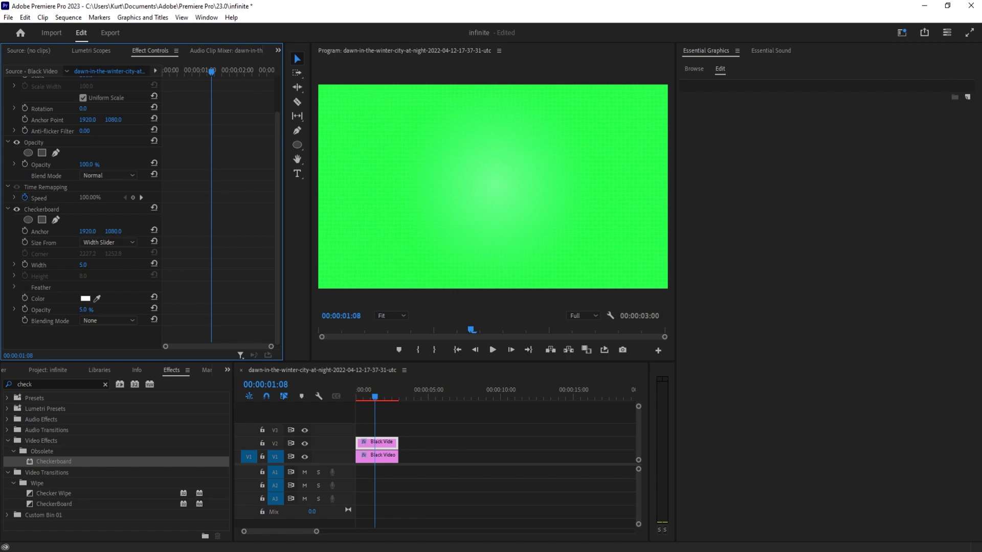
{"action": "key", "text": "grave"}
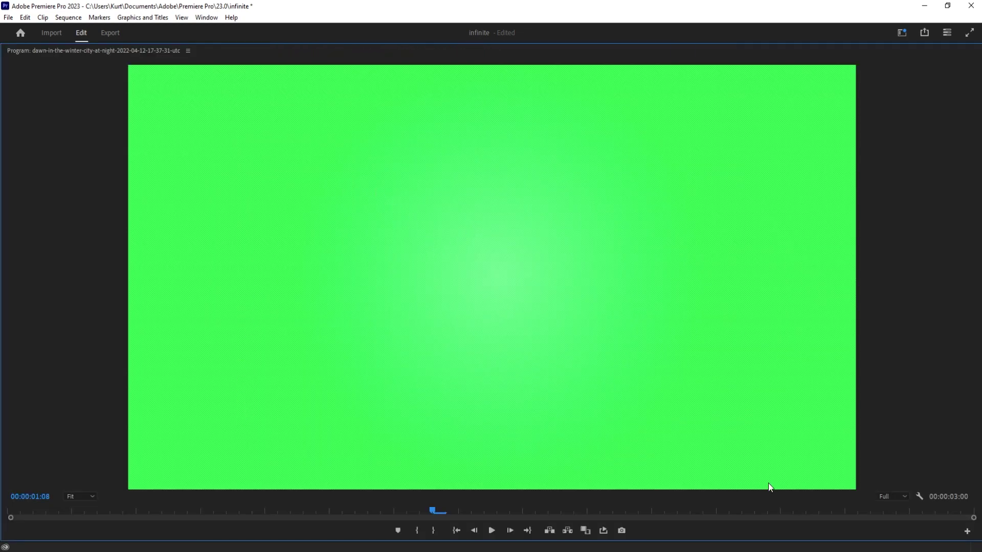
{"action": "key", "text": "grave"}
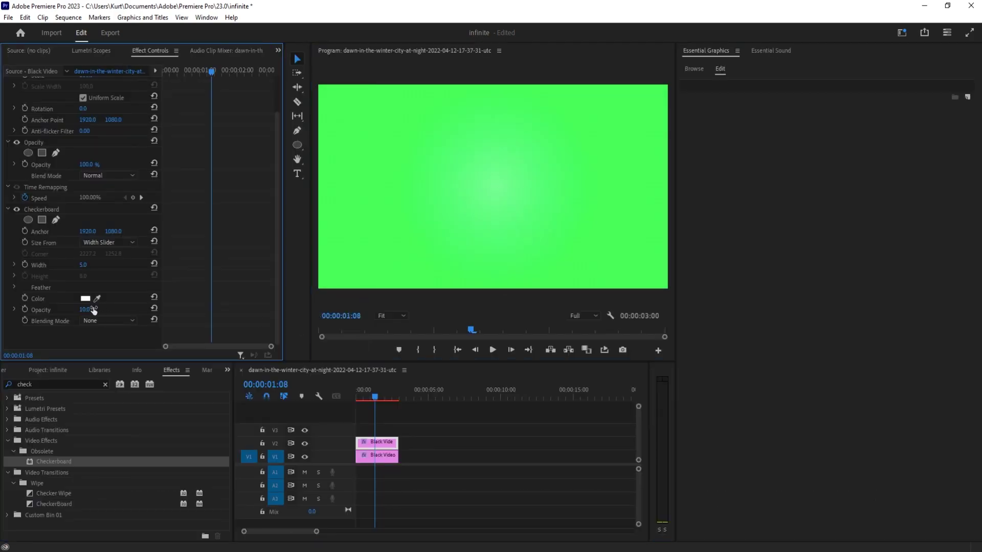
{"action": "left_click", "coordinate": [91, 309]}
{"action": "type", "text": "20"}
{"action": "key", "text": "Return"}
{"action": "key", "text": "grave"}
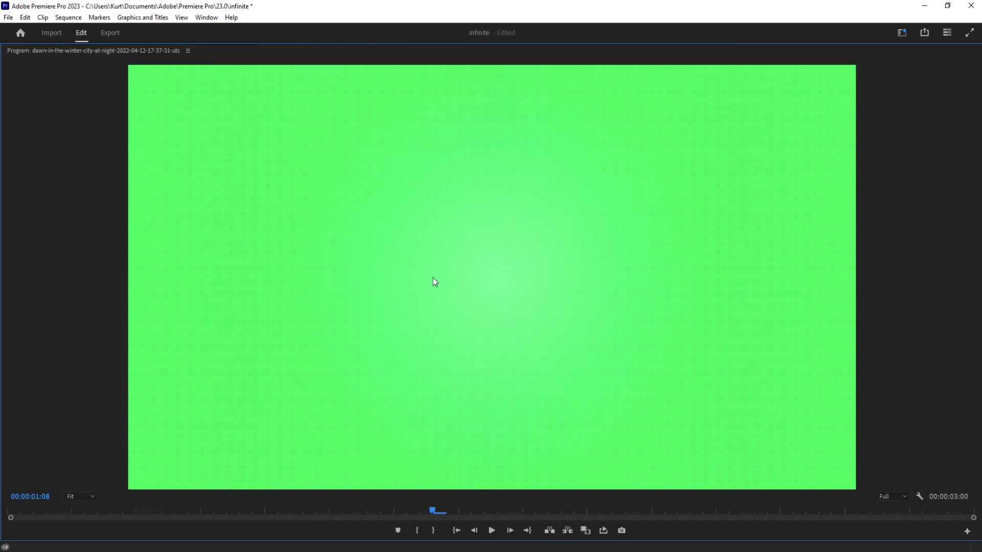
{"action": "key", "text": "grave"}
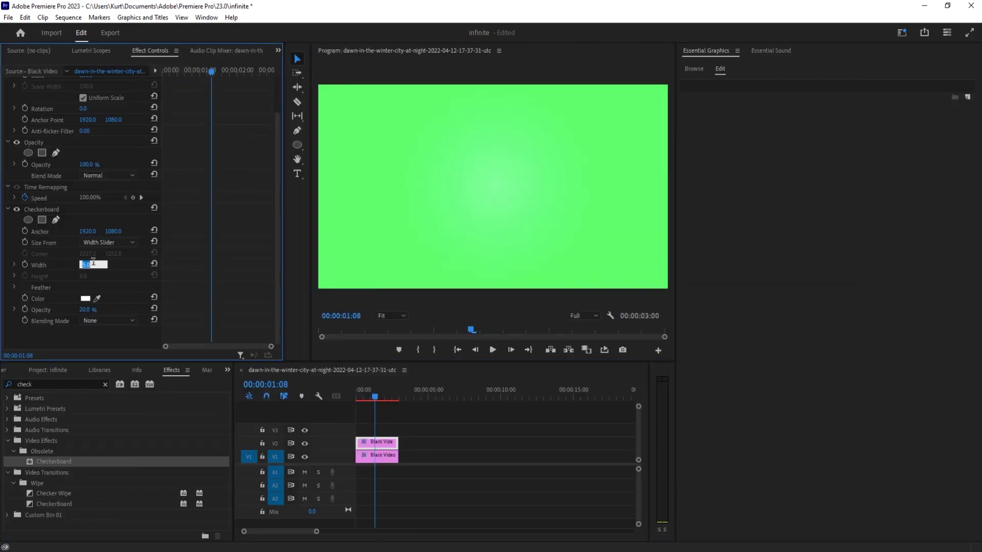
{"action": "key", "text": "grave"}
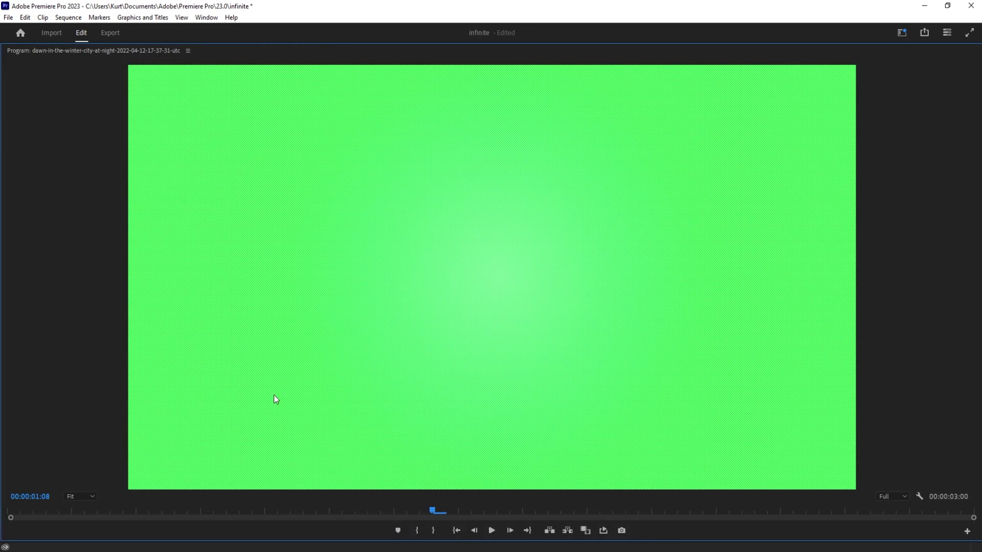
{"action": "key", "text": "grave"}
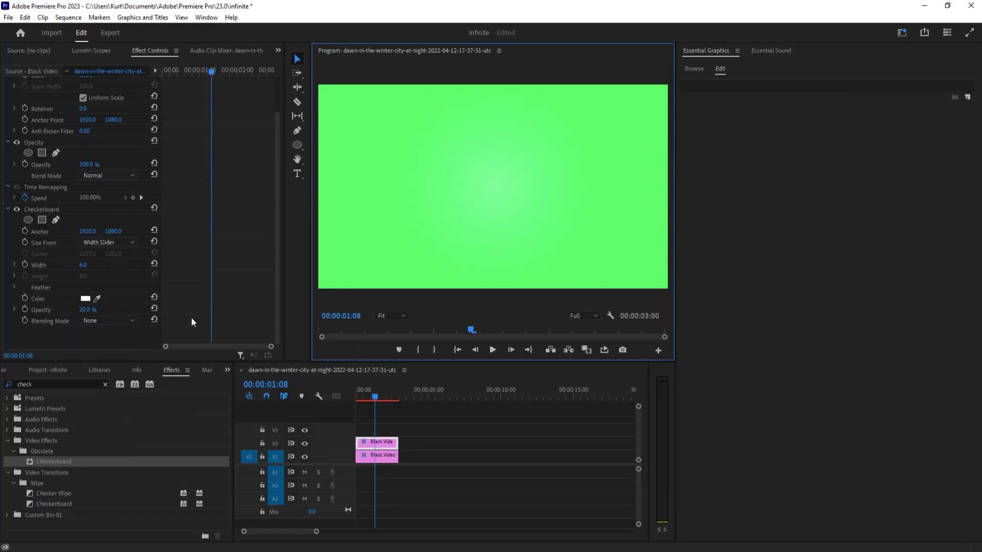
Add an inverted ellipse Opacity mask with Mask Feather 1201 and Mask Expansion 321.
{"action": "scroll", "coordinate": [51, 220], "scroll_direction": "up", "scroll_amount": 3}
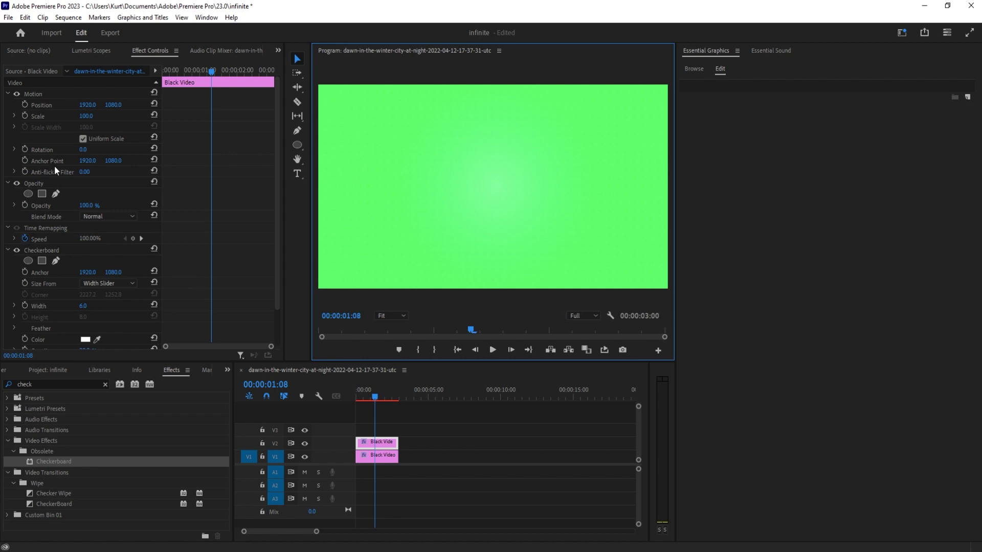
{"action": "left_click", "coordinate": [28, 97]}
{"action": "left_click", "coordinate": [37, 184]}
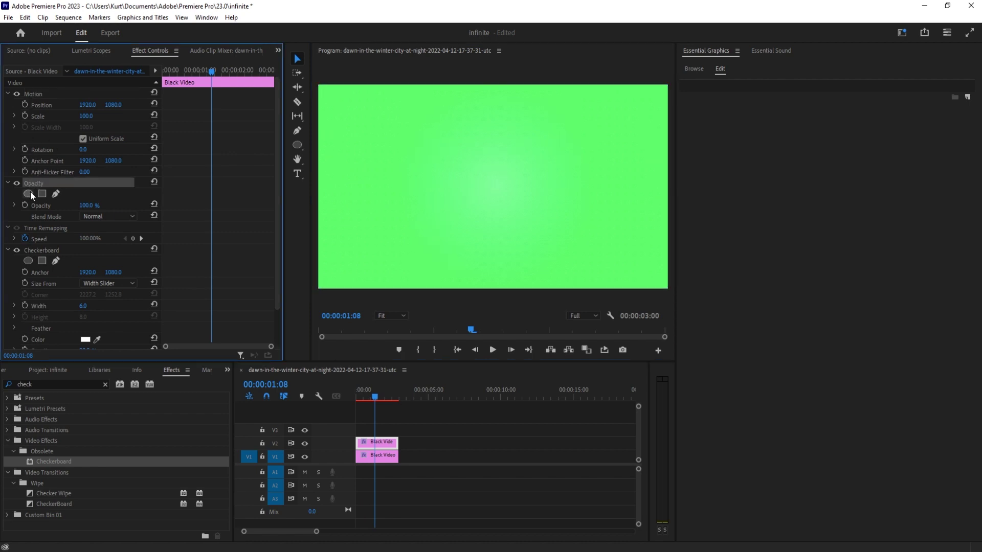
{"action": "left_click", "coordinate": [30, 193]}
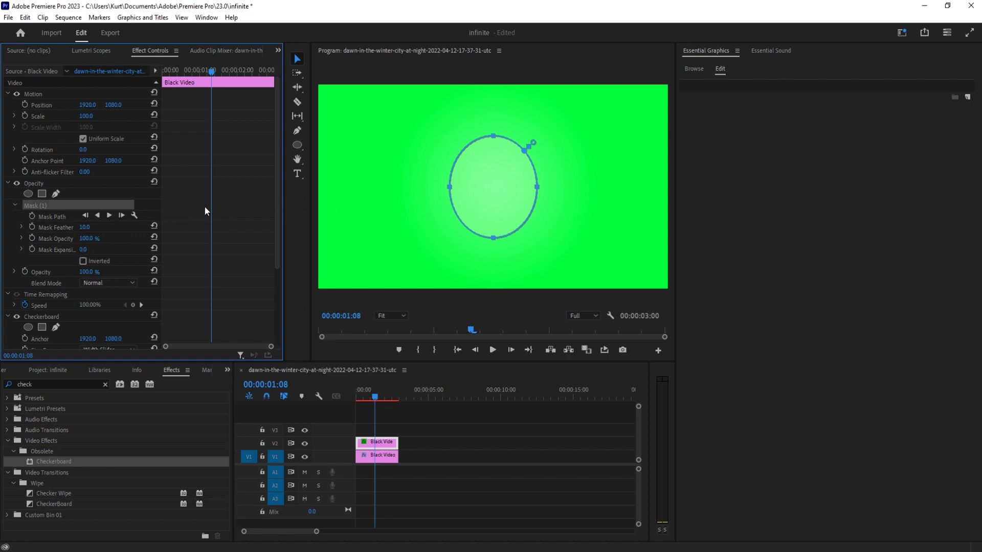
{"action": "left_click", "coordinate": [83, 261]}
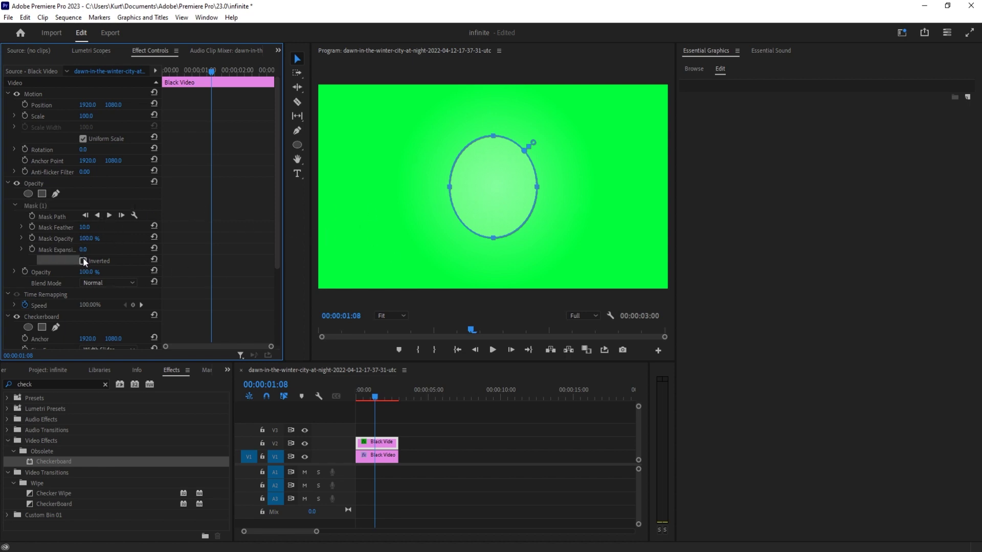
{"action": "left_click", "coordinate": [83, 261]}
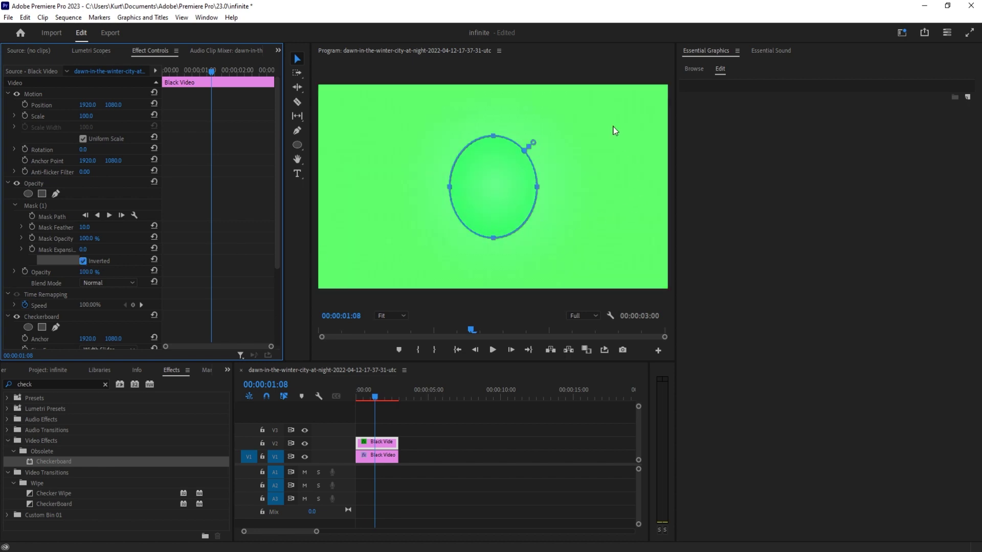
{"action": "left_click_drag", "start_coordinate": [84, 227], "coordinate": [276, 227]}
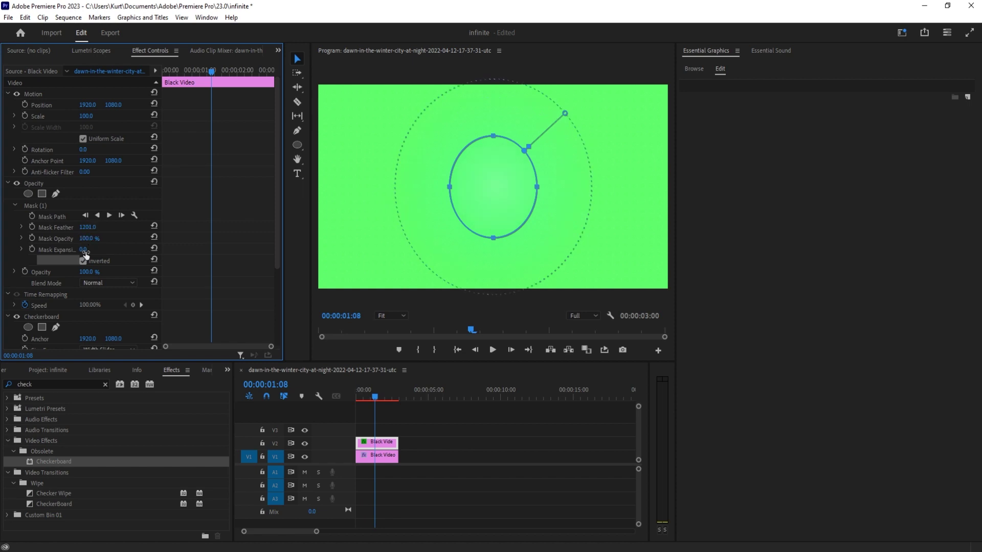
{"action": "left_click_drag", "start_coordinate": [83, 250], "coordinate": [248, 250]}
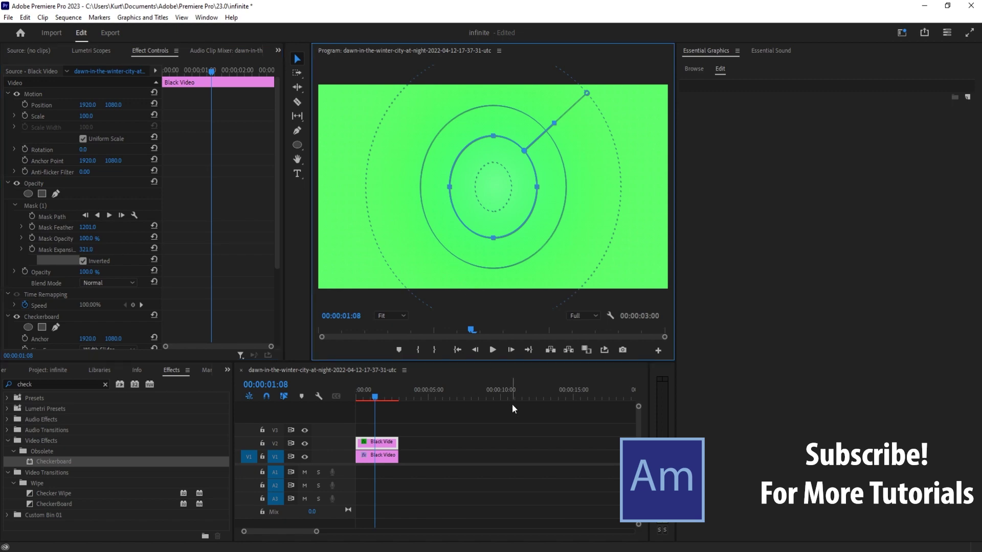
{"action": "left_click", "coordinate": [492, 410]}
{"action": "key", "text": "grave"}
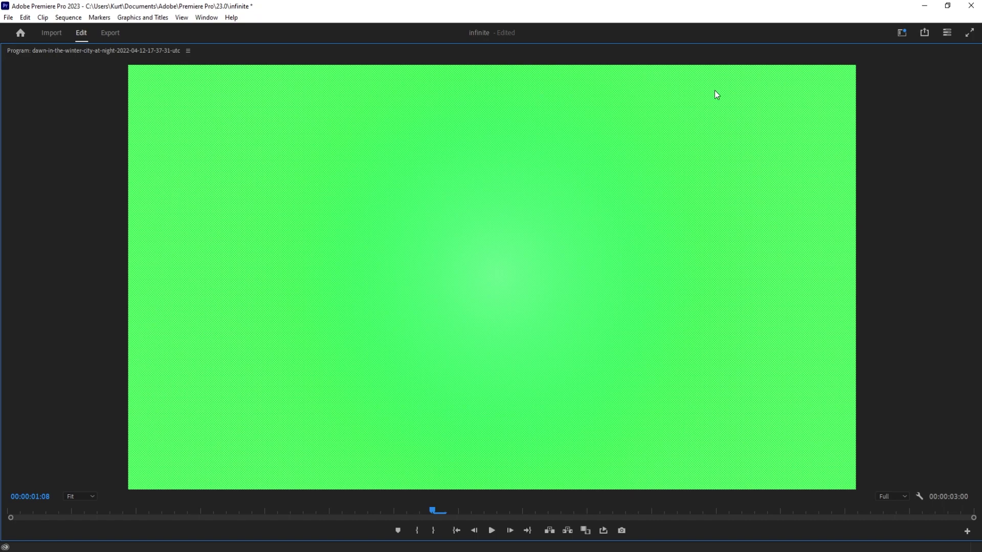
{"action": "key", "text": "grave"}
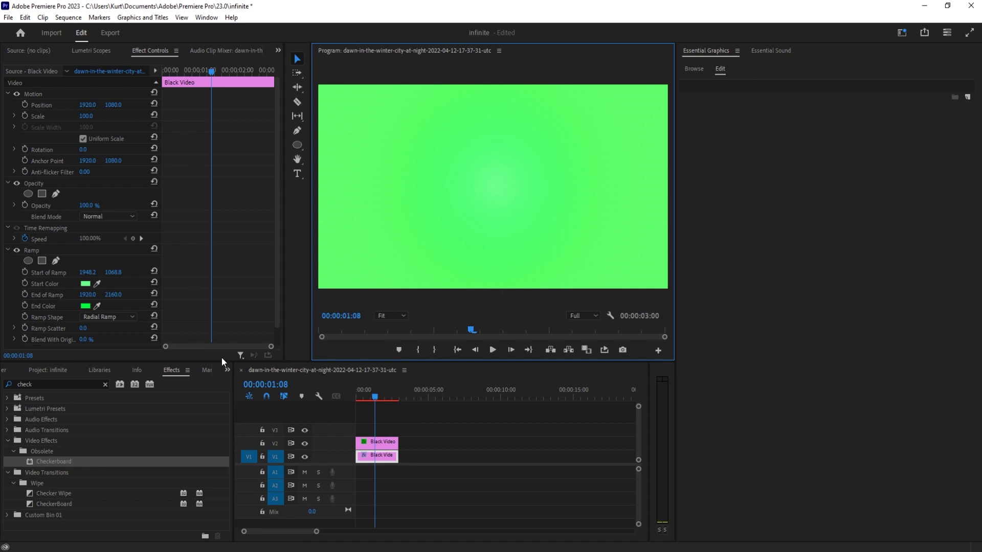
Place joystick.png from the Project bin onto track V3 at the playhead.
{"action": "left_click", "coordinate": [47, 370]}
{"action": "left_click_drag", "start_coordinate": [71, 379], "coordinate": [4, 379]}
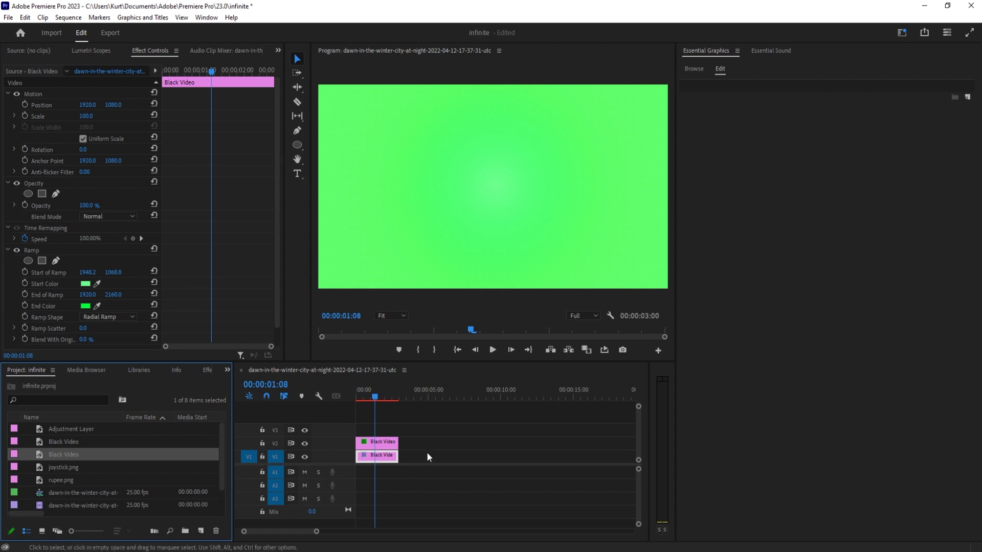
{"action": "left_click_drag", "start_coordinate": [57, 467], "coordinate": [358, 428]}
{"action": "left_click", "coordinate": [448, 218]}
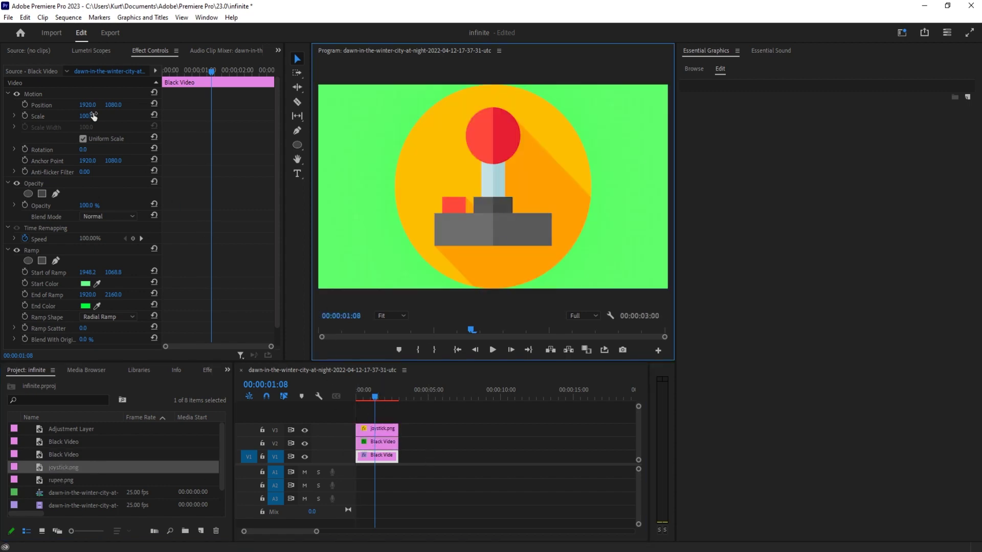
Scale the joystick clip to 235.9% and preview the result full-screen.
{"action": "left_click_drag", "start_coordinate": [94, 116], "coordinate": [56, 116]}
{"action": "key", "text": "ctrl+z"}
{"action": "left_click", "coordinate": [380, 431]}
{"action": "left_click", "coordinate": [389, 408]}
{"action": "left_click", "coordinate": [385, 431]}
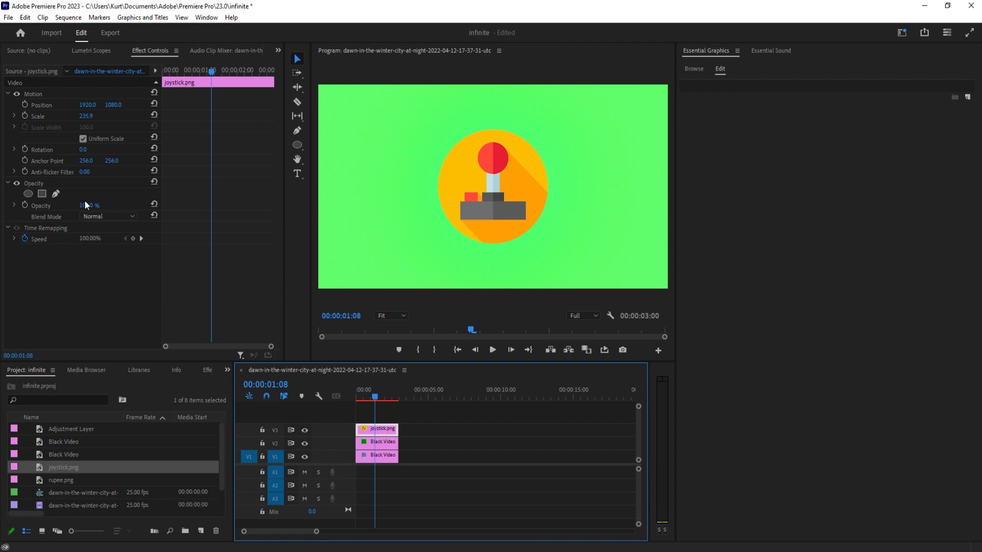
{"action": "key", "text": "grave"}
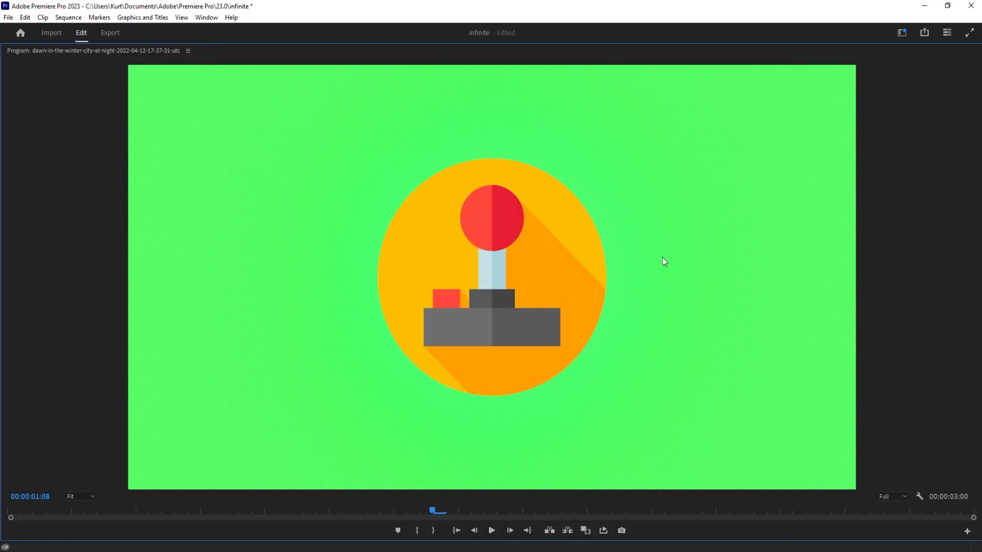
{"action": "key", "text": "grave"}
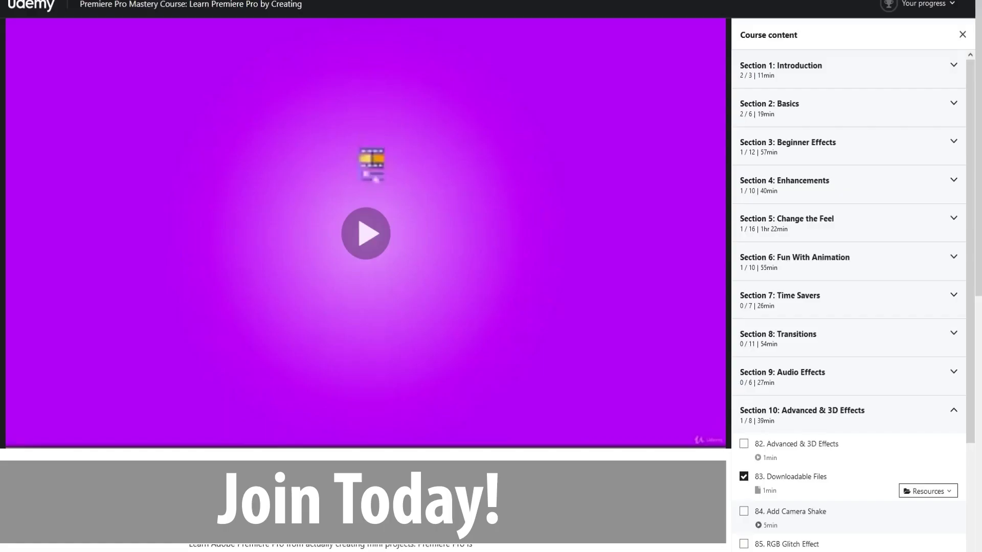
Expand Section 1, Section 3: Beginner Effects and Section 4: Enhancements in the course content list.
{"action": "left_click", "coordinate": [859, 80]}
{"action": "left_click", "coordinate": [868, 248]}
{"action": "scroll", "coordinate": [864, 287], "scroll_direction": "down", "scroll_amount": 5}
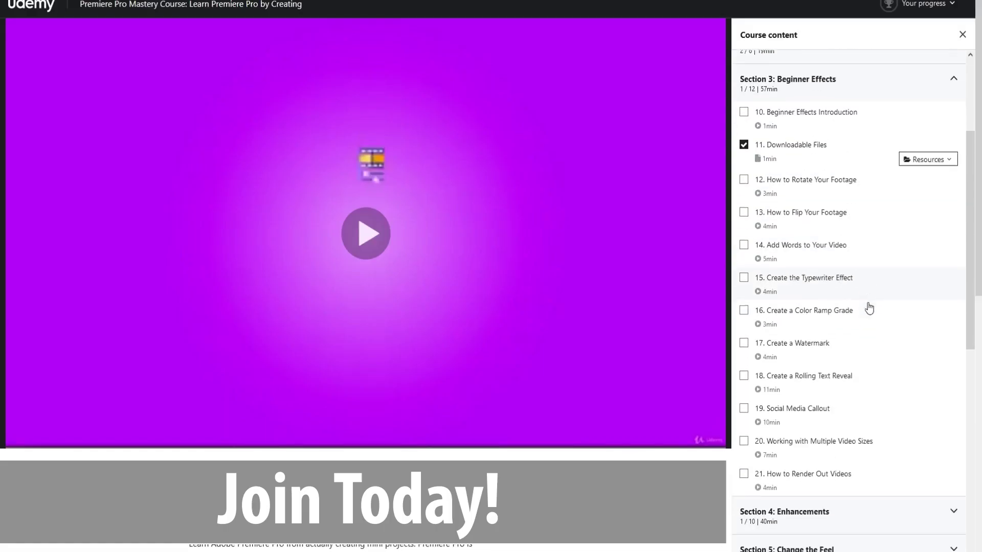
{"action": "scroll", "coordinate": [847, 266], "scroll_direction": "down", "scroll_amount": 3}
{"action": "left_click", "coordinate": [822, 240]}
{"action": "scroll", "coordinate": [827, 281], "scroll_direction": "down", "scroll_amount": 6}
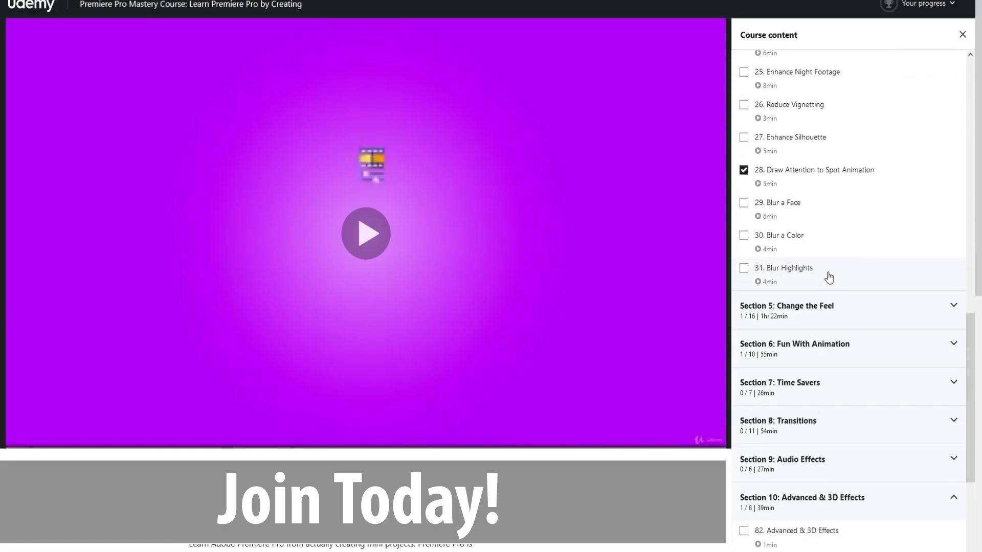
Expand Section 6: Fun With Animation, Section 8: Transitions and Section 9: Audio Effects to view their lessons.
{"action": "left_click", "coordinate": [828, 278]}
{"action": "scroll", "coordinate": [829, 287], "scroll_direction": "down", "scroll_amount": 10}
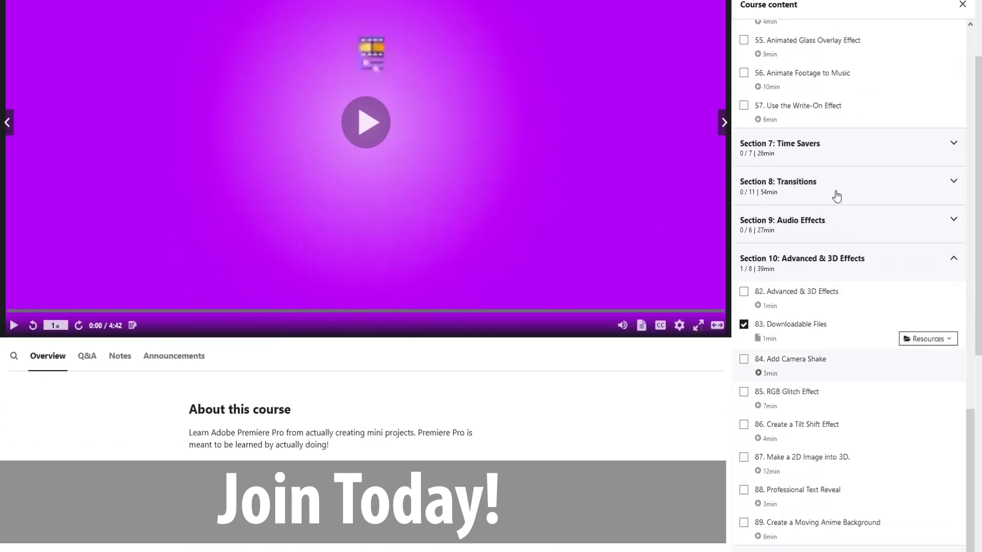
{"action": "left_click", "coordinate": [835, 190]}
{"action": "scroll", "coordinate": [839, 238], "scroll_direction": "down", "scroll_amount": 3}
{"action": "scroll", "coordinate": [839, 237], "scroll_direction": "down", "scroll_amount": 3}
{"action": "left_click", "coordinate": [835, 300]}
{"action": "scroll", "coordinate": [835, 302], "scroll_direction": "down", "scroll_amount": 5}
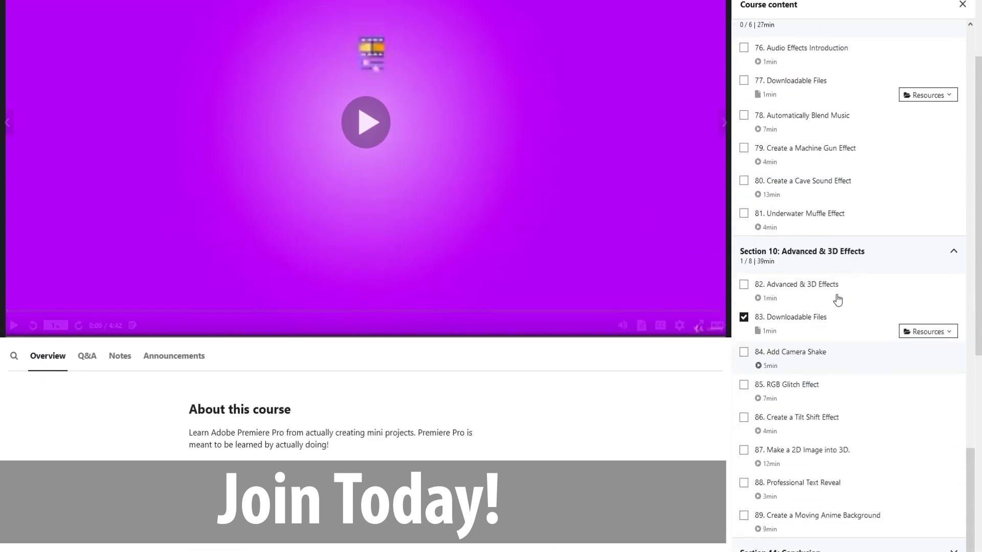